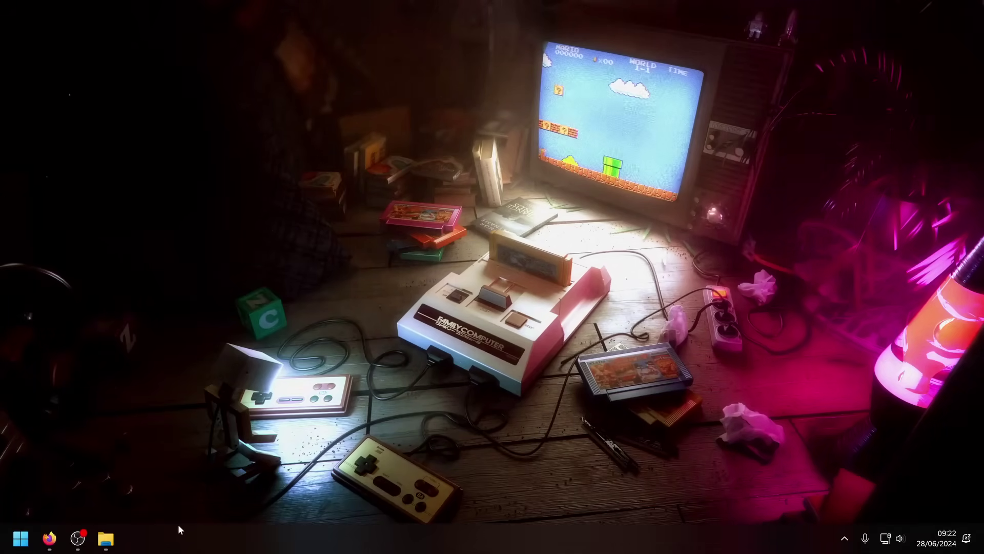
Bring up the Beat Saber Mod Versions page in the browser and check which game versions are listed.
click(49, 538)
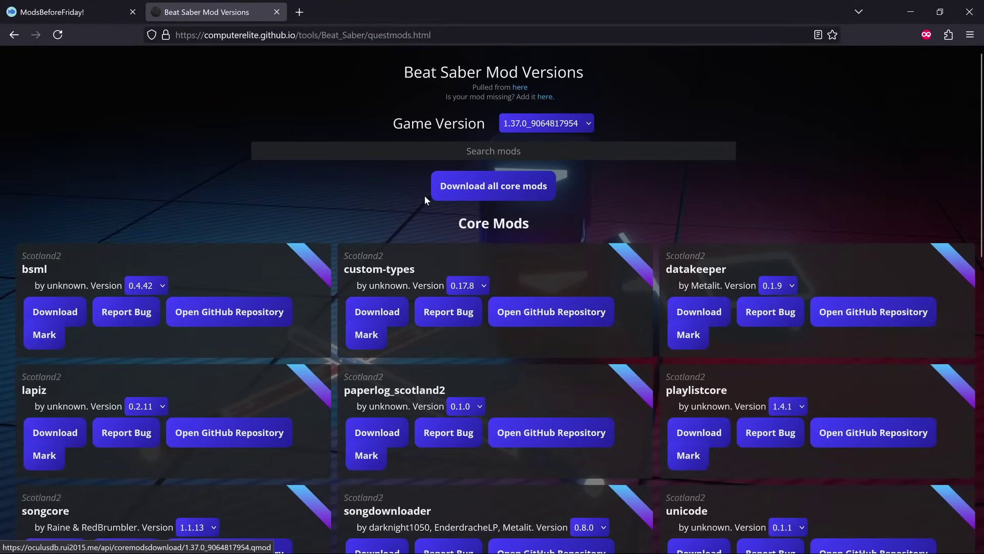
click(511, 126)
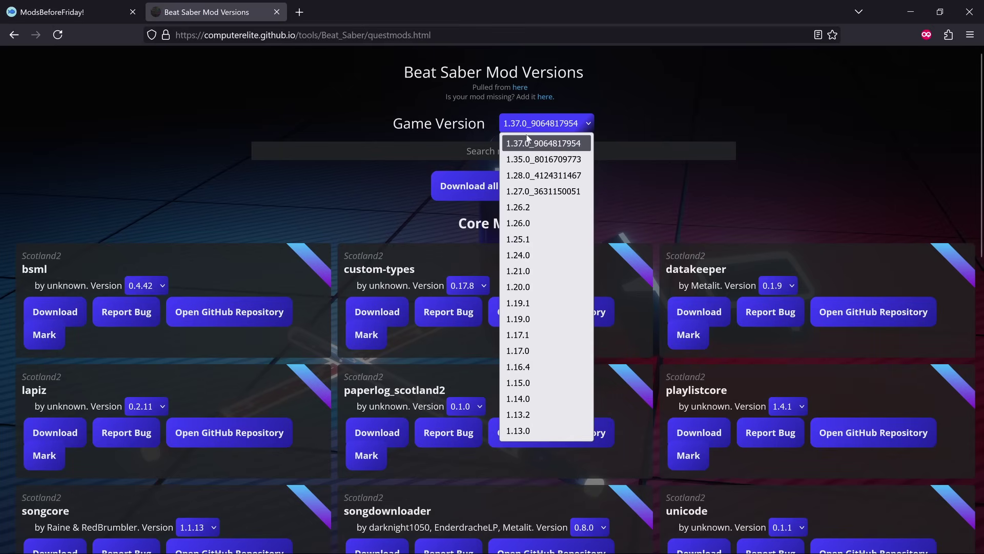
click(621, 129)
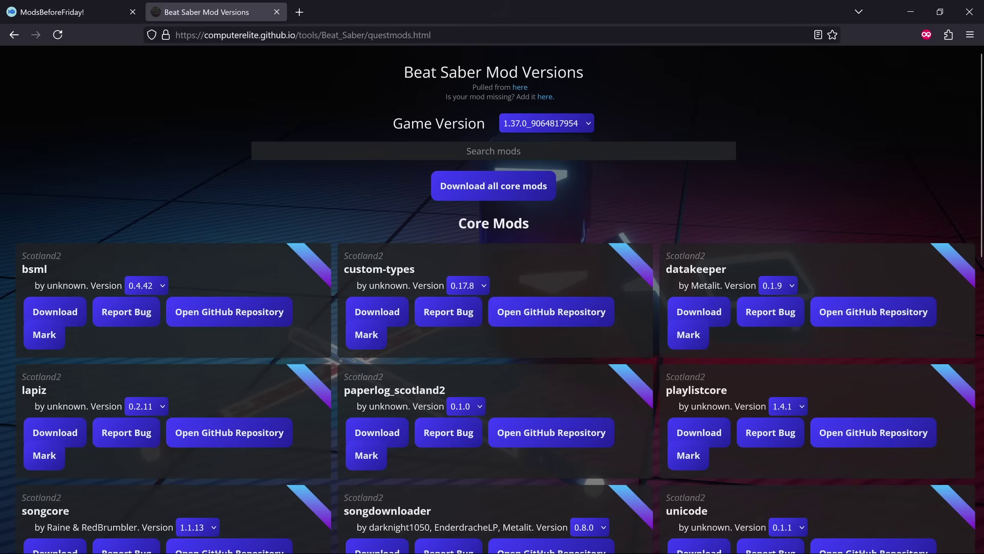
scroll(507, 176, down, 3)
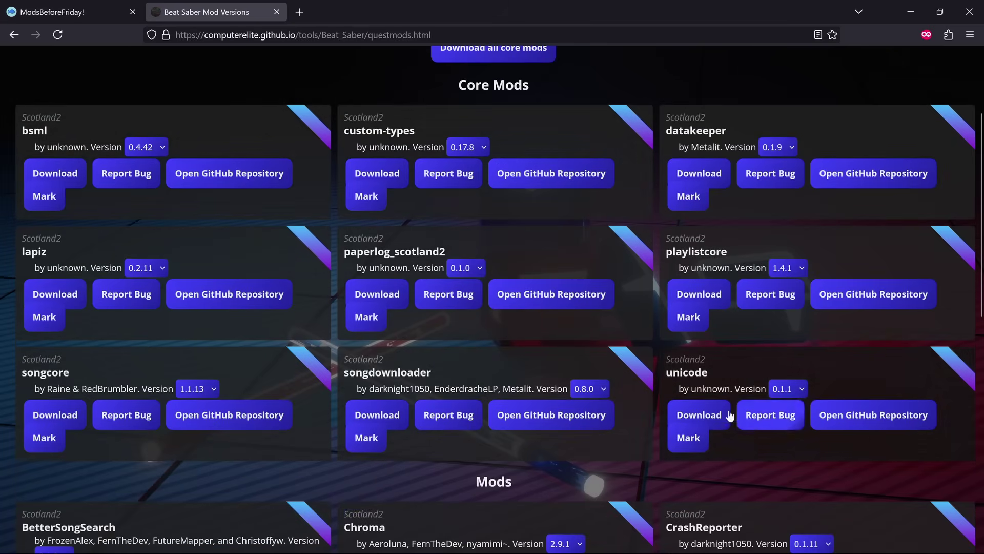
scroll(702, 410, down, 2)
scroll(534, 348, down, 3)
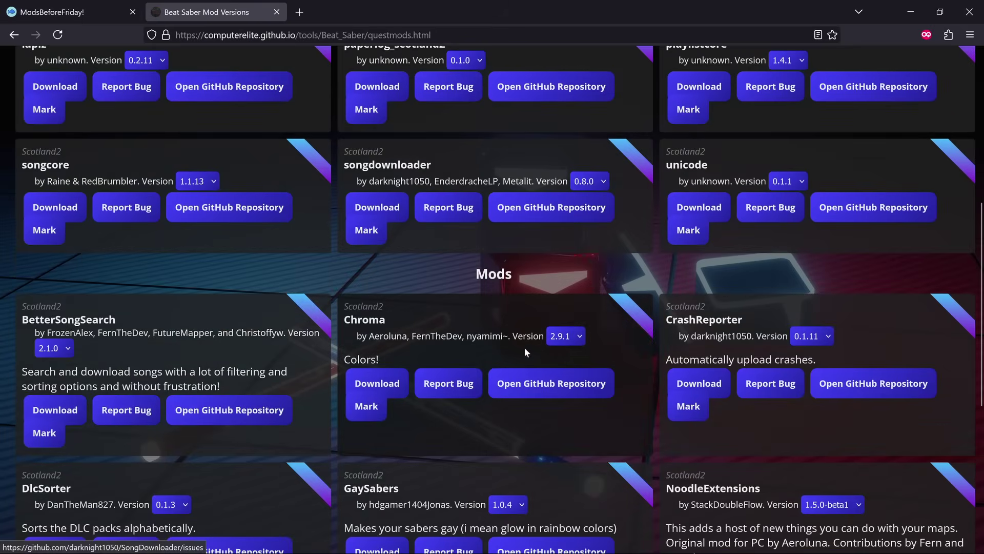
scroll(562, 360, down, 3)
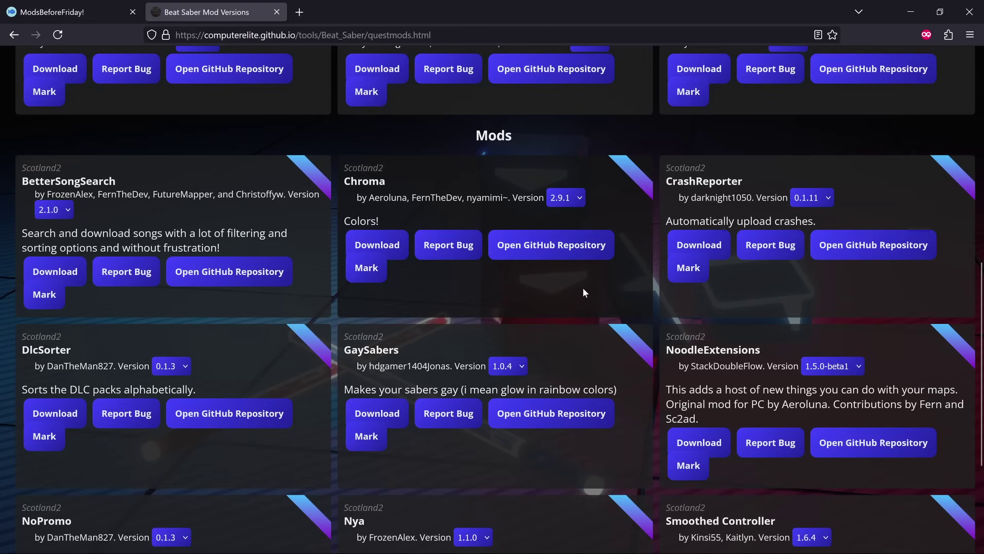
scroll(584, 291, up, 10)
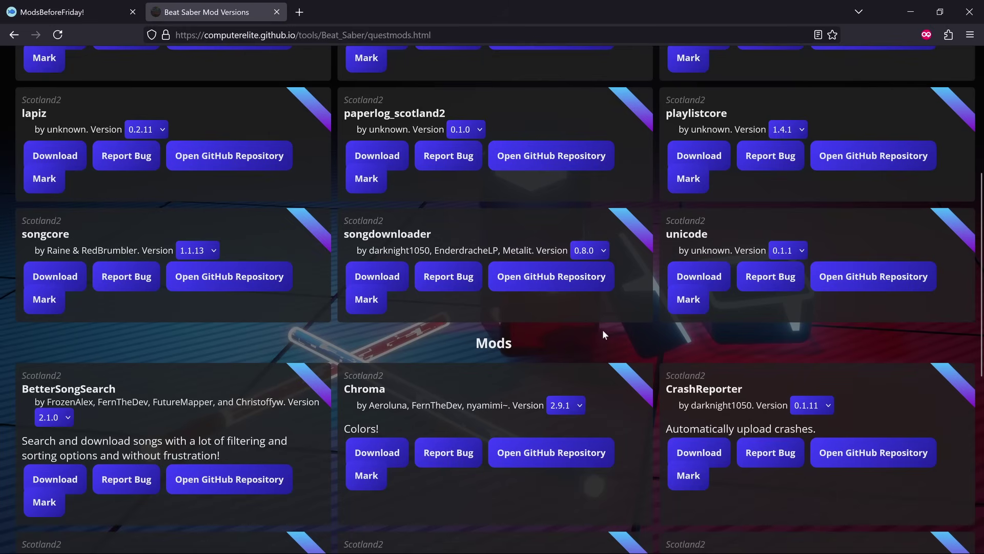
scroll(608, 348, up, 3)
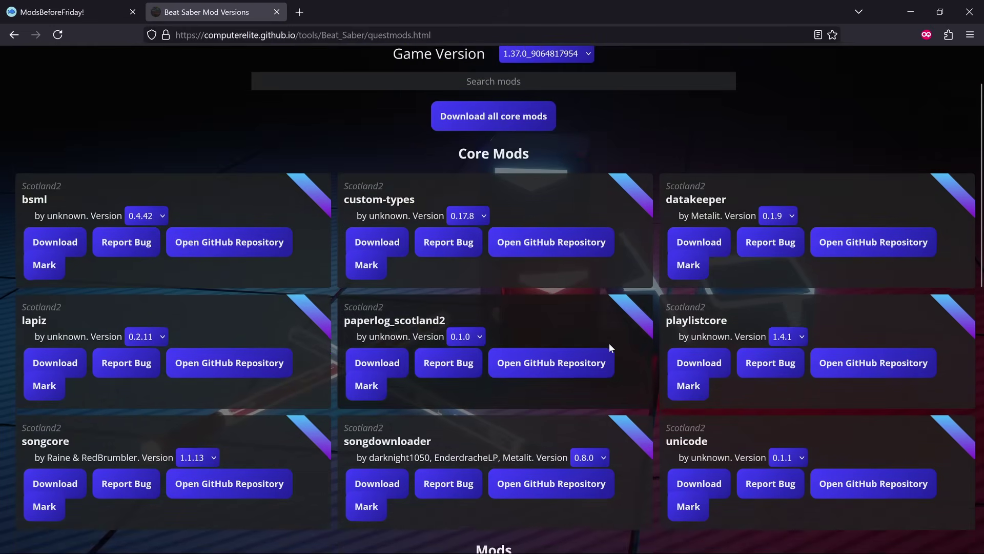
scroll(609, 343, down, 5)
scroll(608, 343, up, 5)
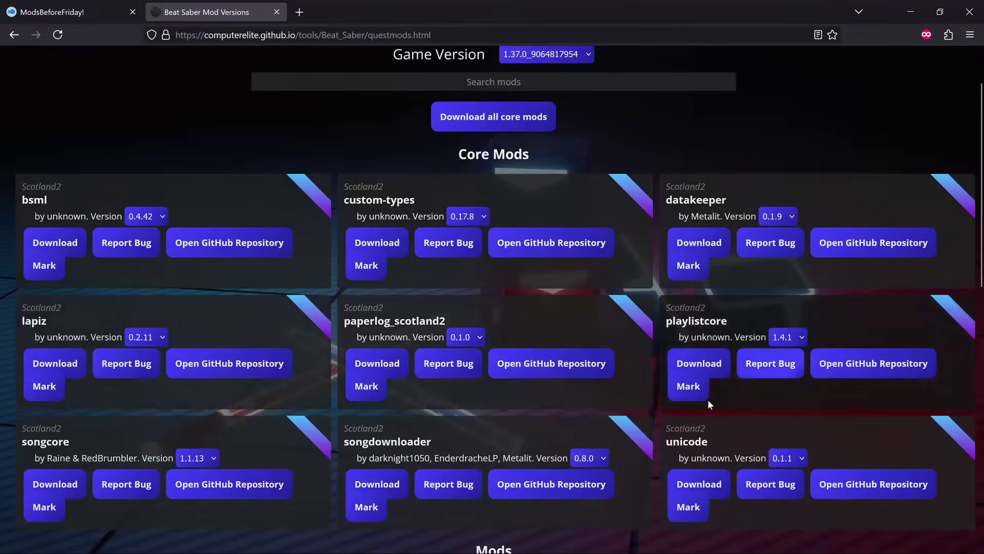
scroll(576, 306, down, 7)
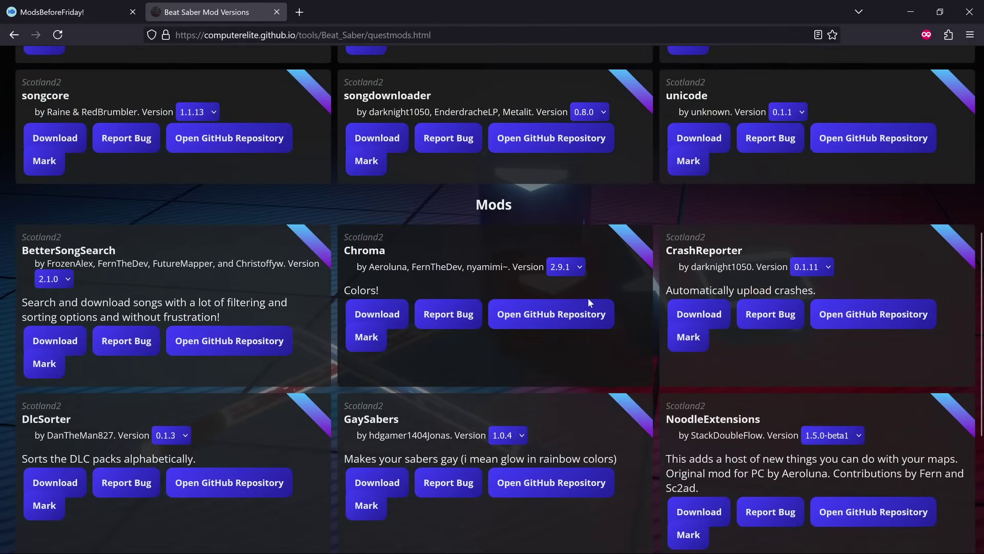
scroll(585, 316, down, 1)
scroll(583, 313, up, 1)
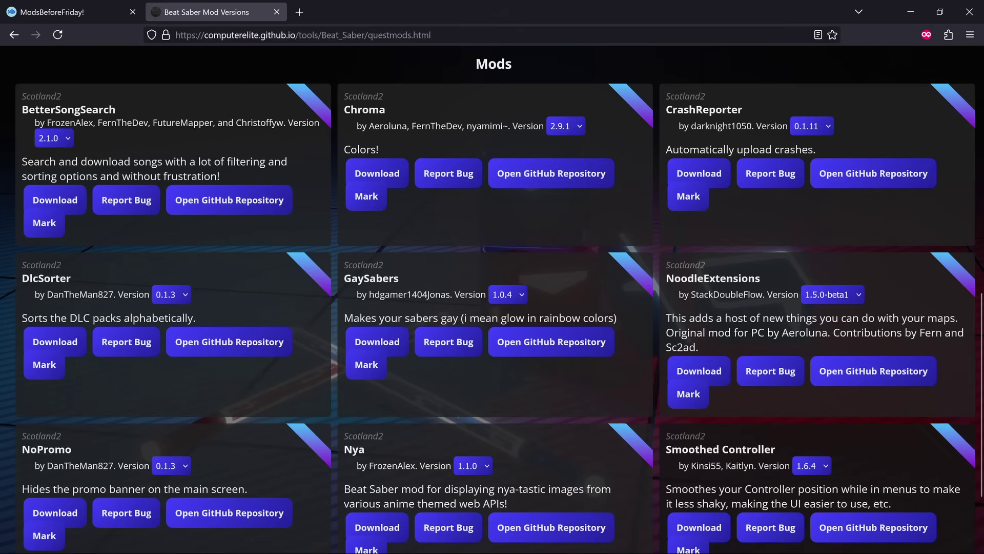
scroll(677, 400, down, 3)
scroll(616, 367, up, 3)
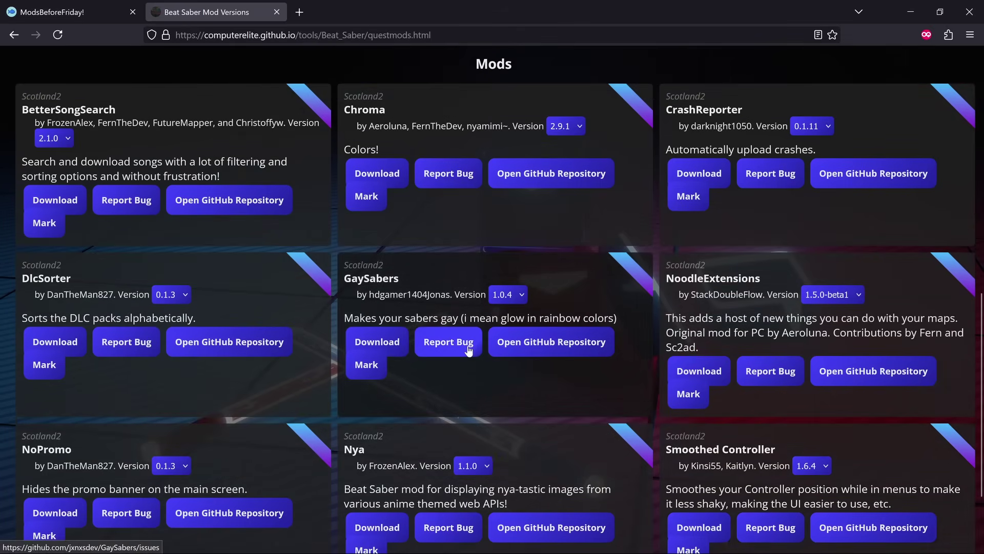
scroll(477, 355, up, 1)
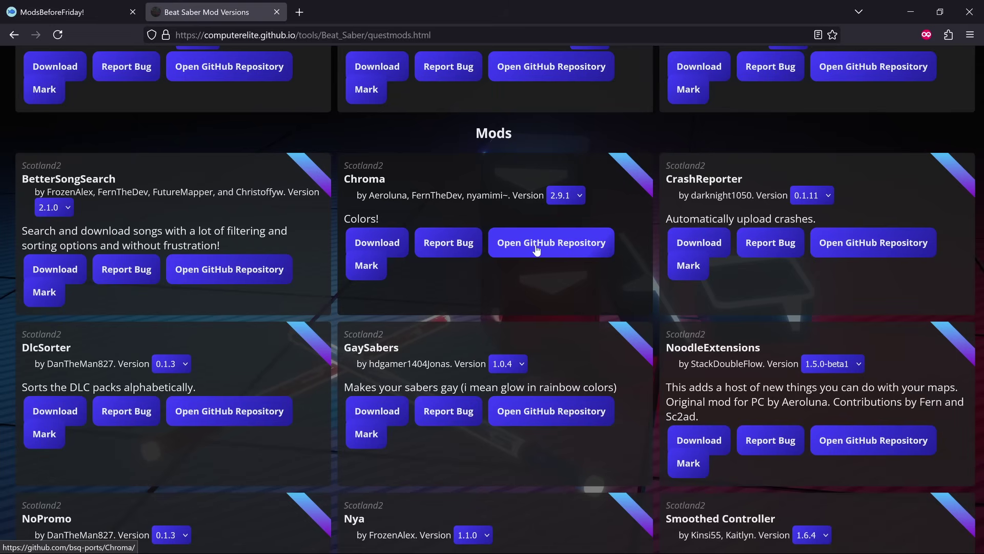
View the Chroma mod's GitHub repository, close it and return to the start of the mod list.
click(536, 249)
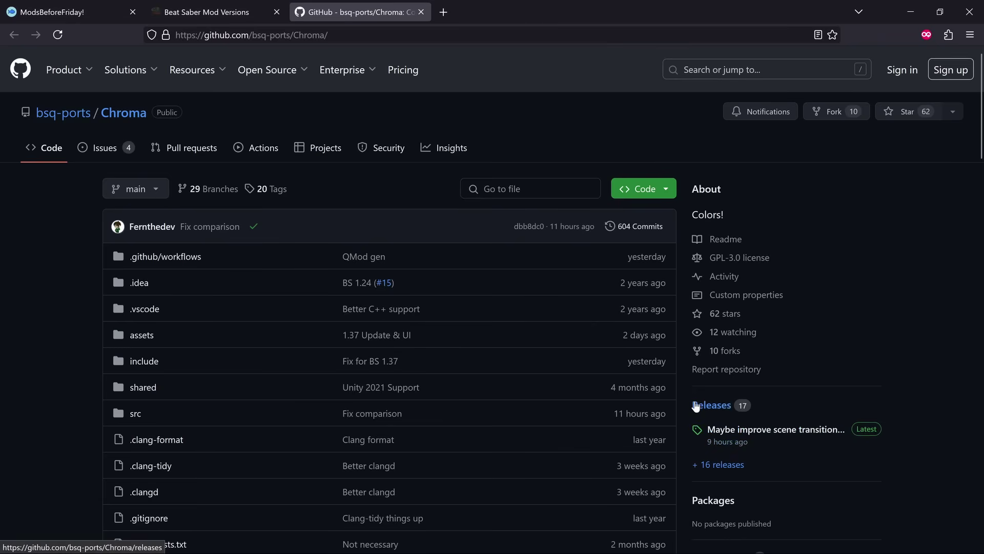
click(420, 13)
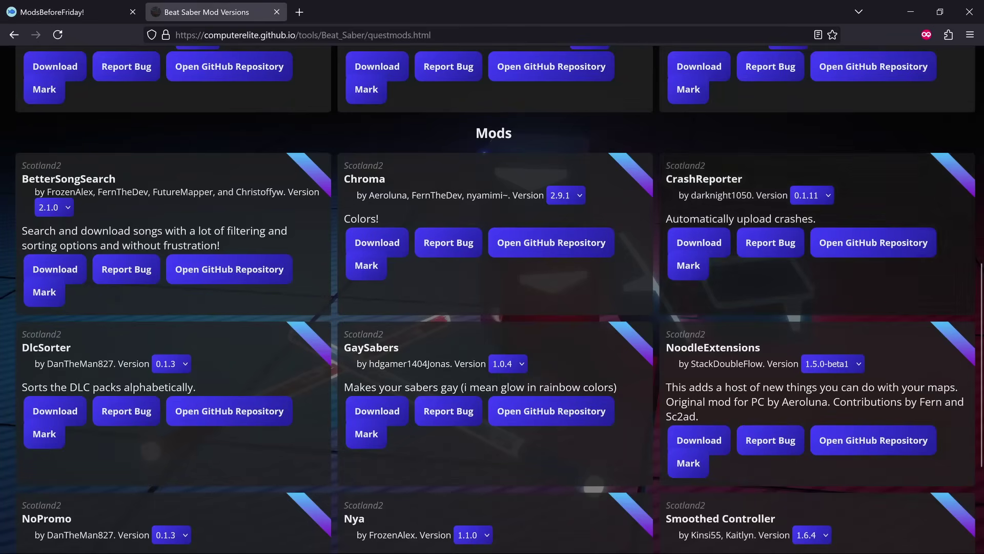
scroll(655, 297, up, 5)
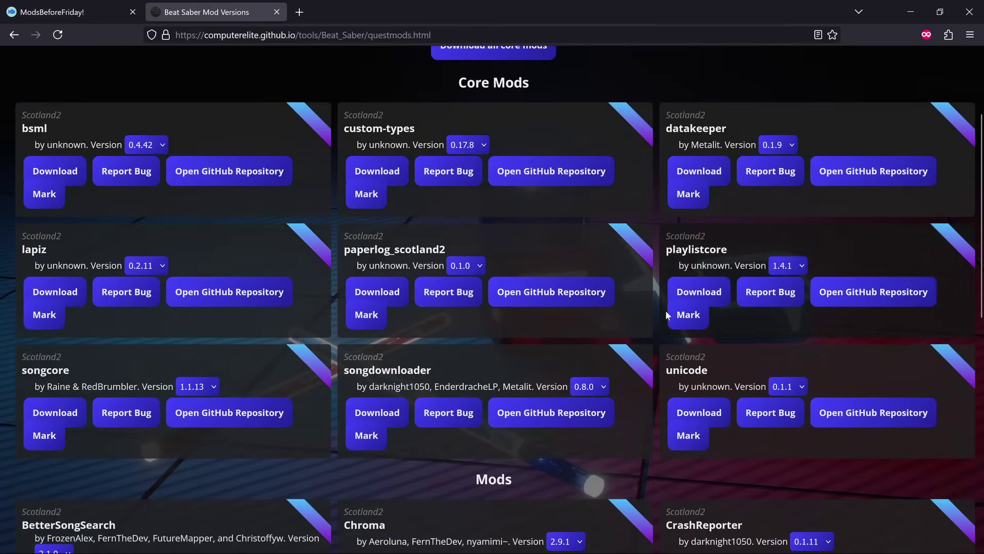
scroll(646, 324, up, 3)
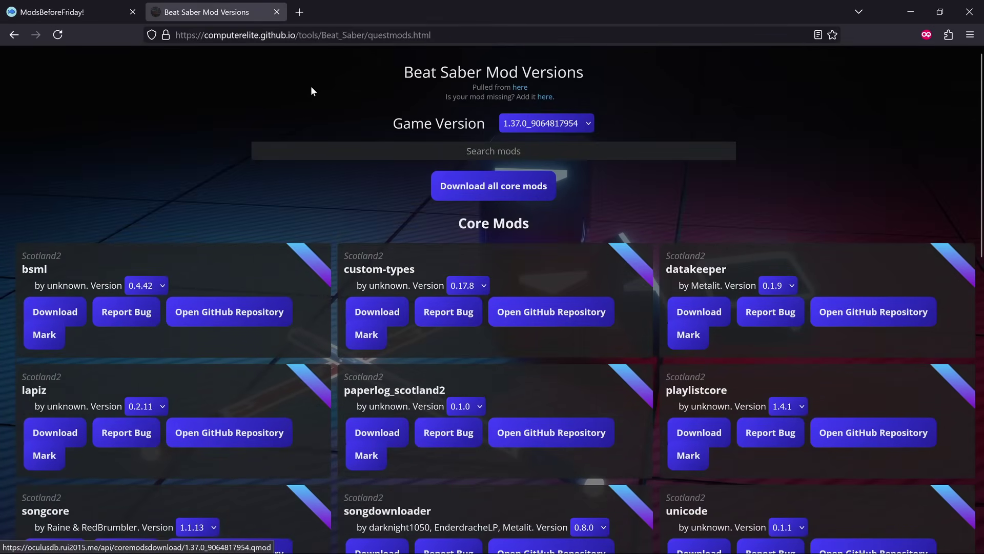
Switch to the ModsBeforeFriday page and review the mods installed on the headset.
click(67, 15)
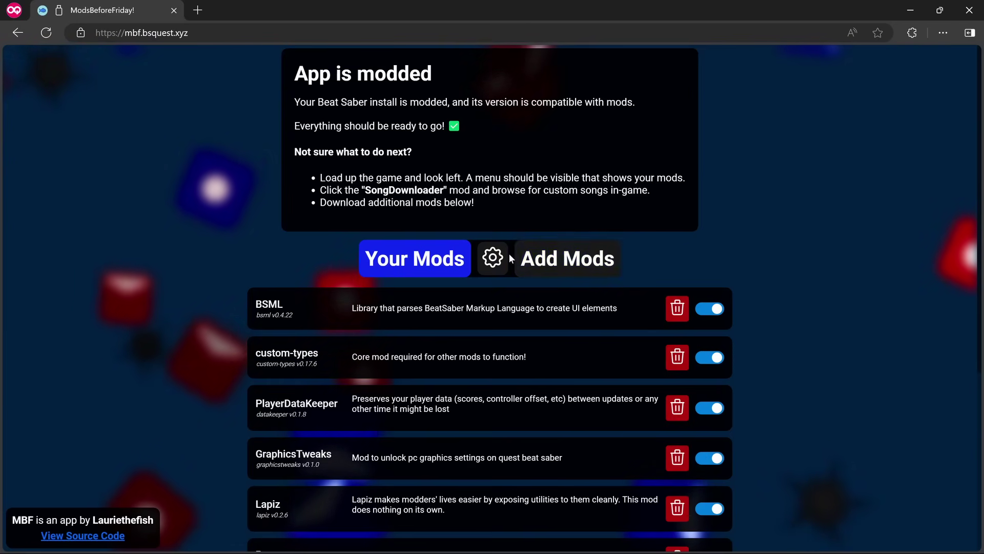
scroll(405, 287, down, 5)
scroll(415, 246, up, 2)
scroll(420, 216, down, 2)
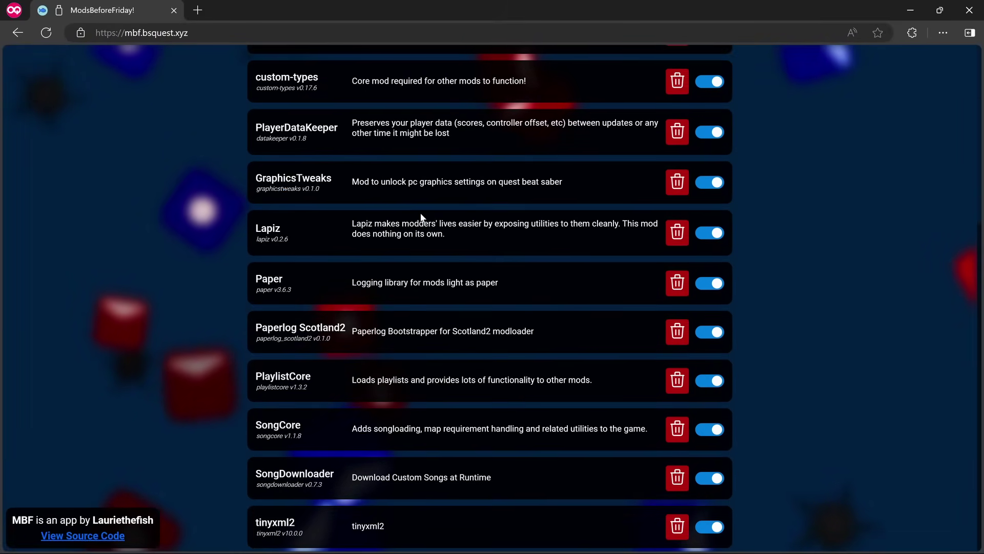
scroll(428, 222, up, 5)
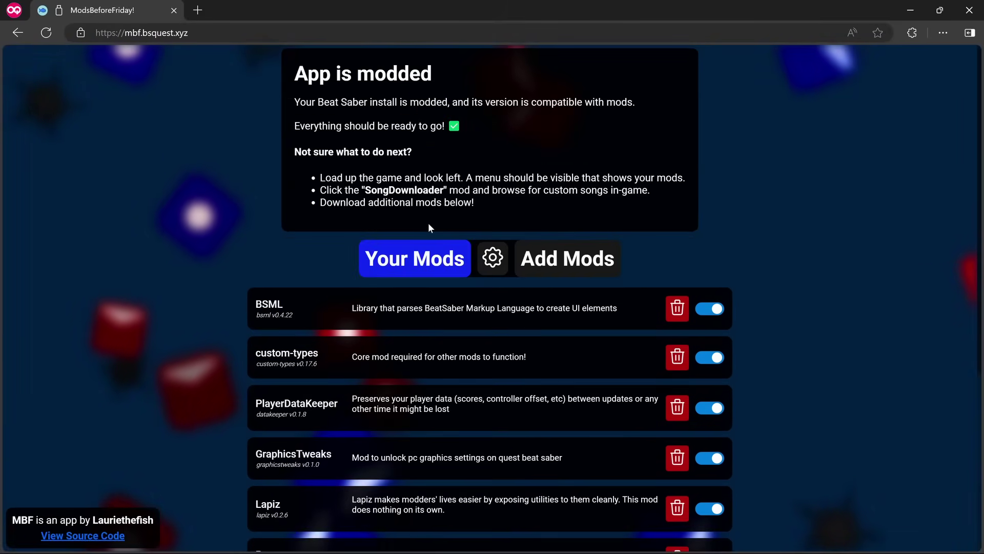
Browse the full catalogue of mods that can be added to the current Beat Saber install.
click(569, 263)
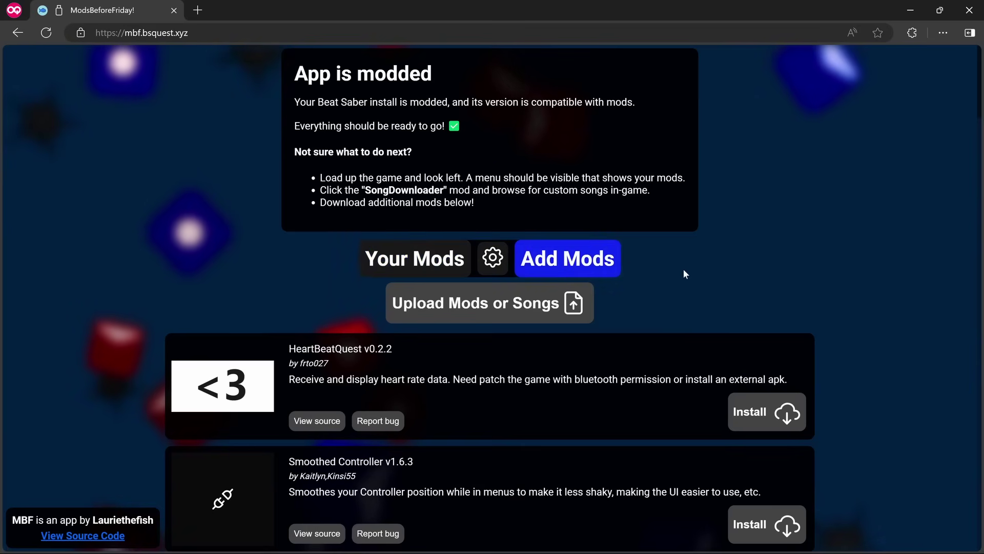
scroll(678, 259, down, 6)
scroll(661, 266, up, 2)
scroll(607, 262, up, 1)
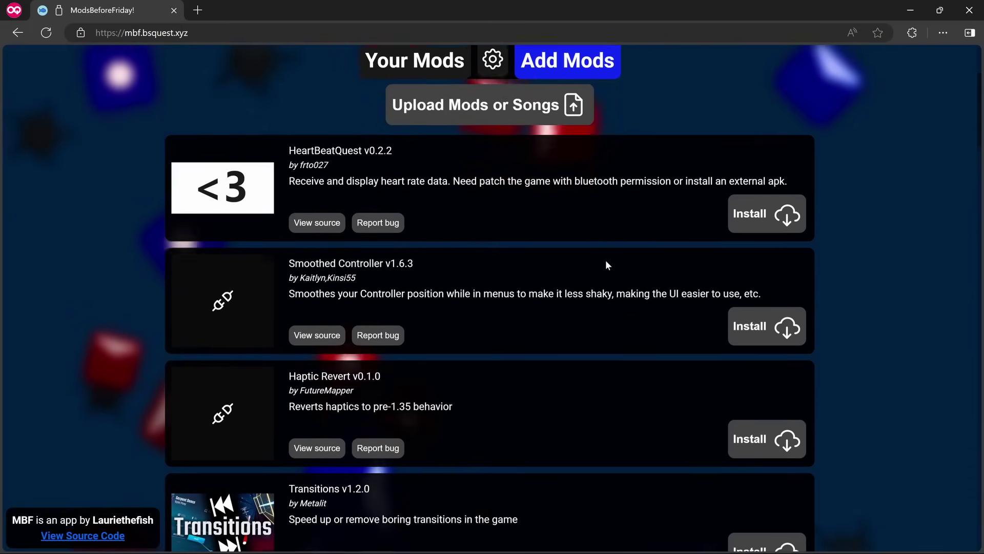
scroll(604, 260, down, 9)
scroll(605, 259, down, 3)
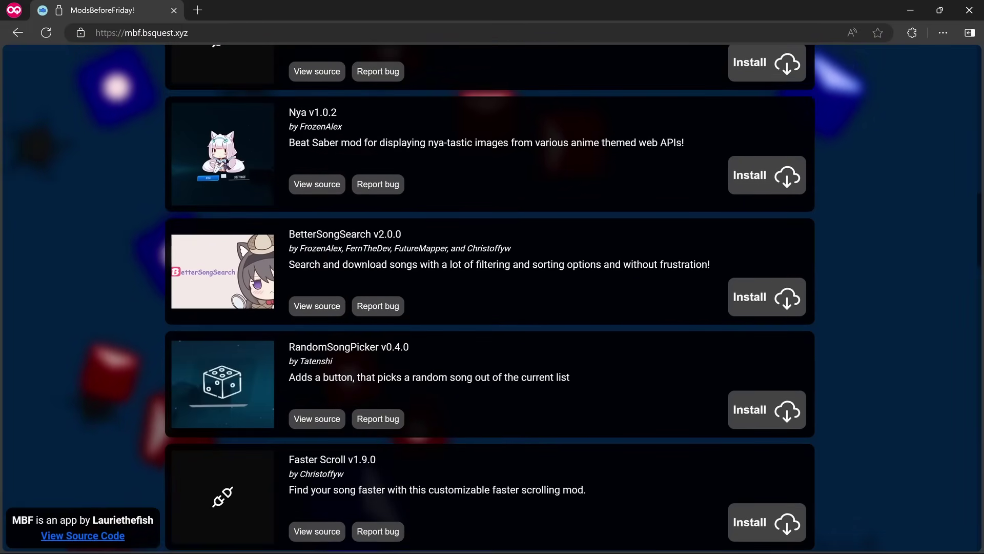
scroll(605, 260, down, 20)
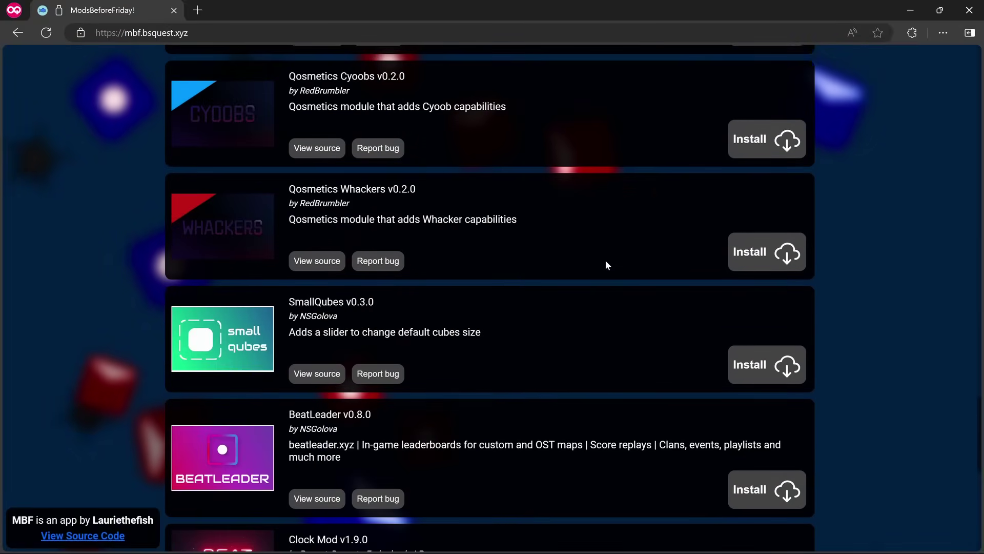
scroll(605, 260, down, 7)
scroll(604, 259, up, 11)
scroll(605, 260, down, 15)
scroll(605, 259, up, 5)
scroll(605, 260, up, 18)
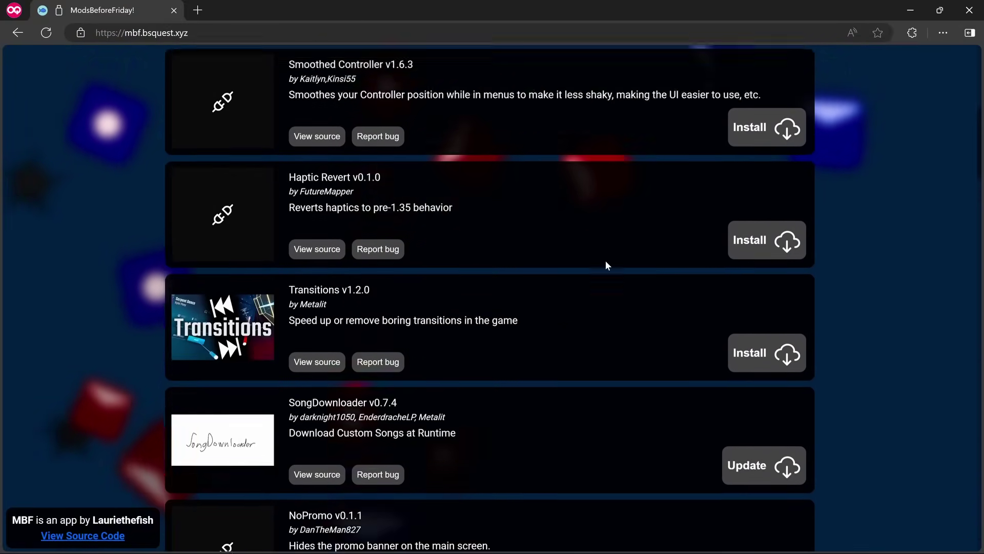
scroll(605, 260, up, 8)
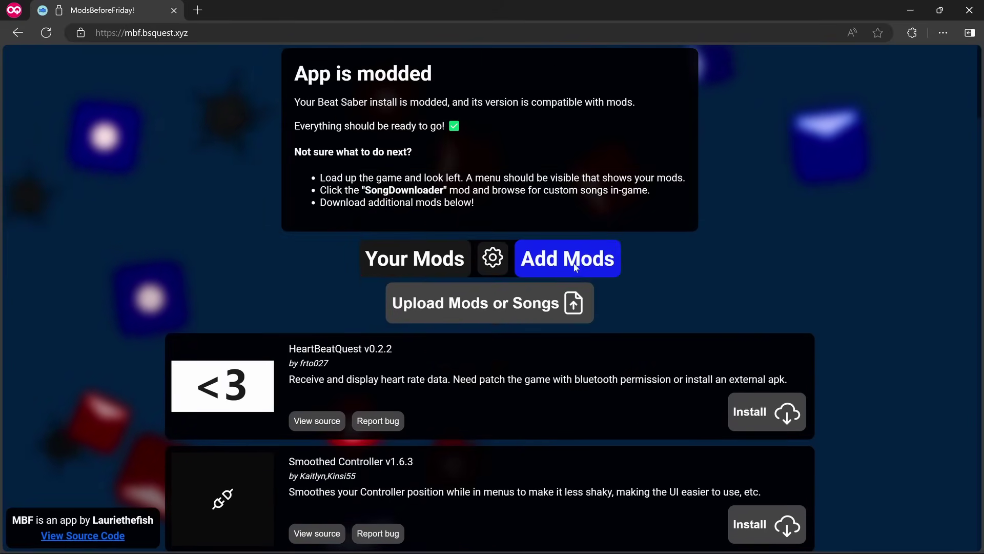
Expand the new permissions section in the mod tool settings and try to repatch the game without enabling any permission.
click(496, 266)
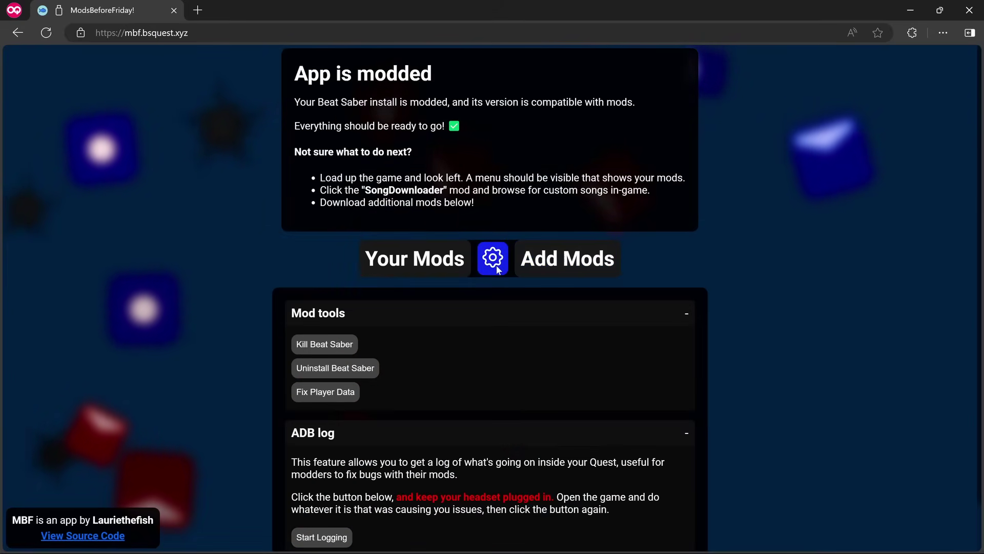
scroll(476, 350, down, 1)
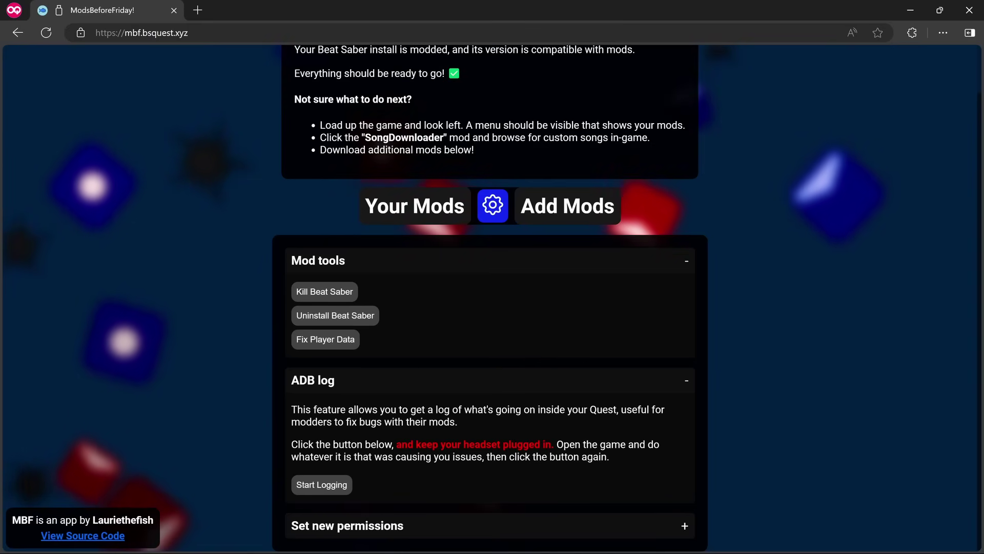
click(685, 531)
scroll(654, 466, down, 4)
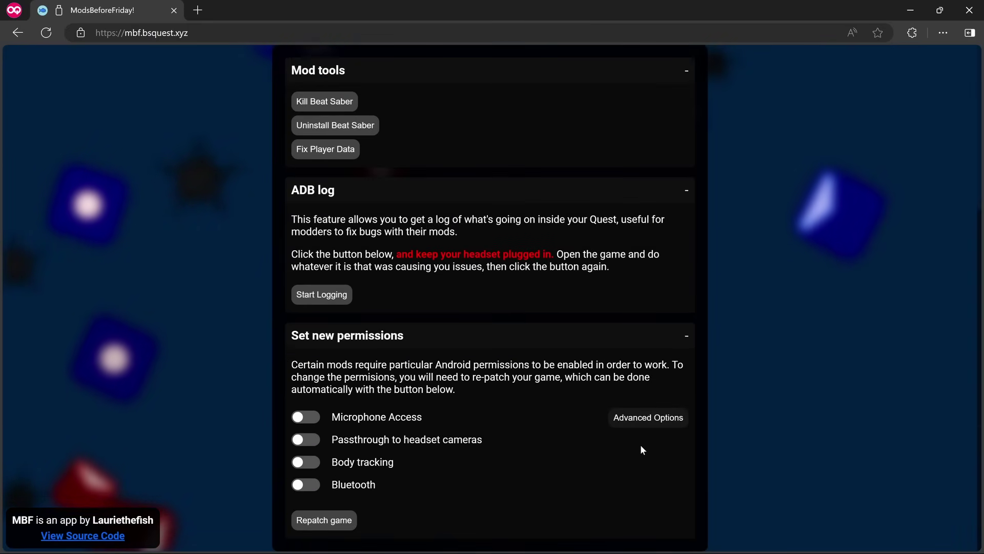
click(327, 520)
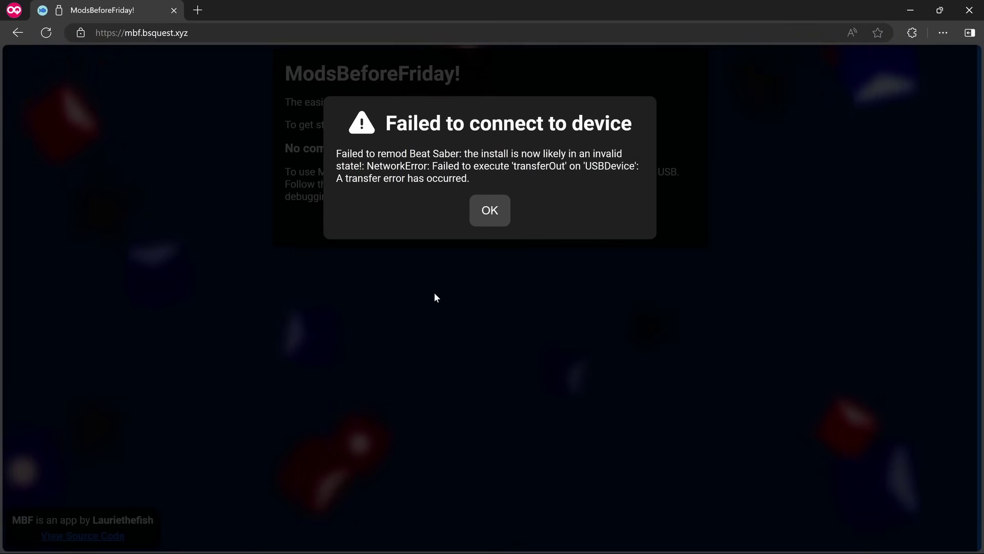
click(487, 215)
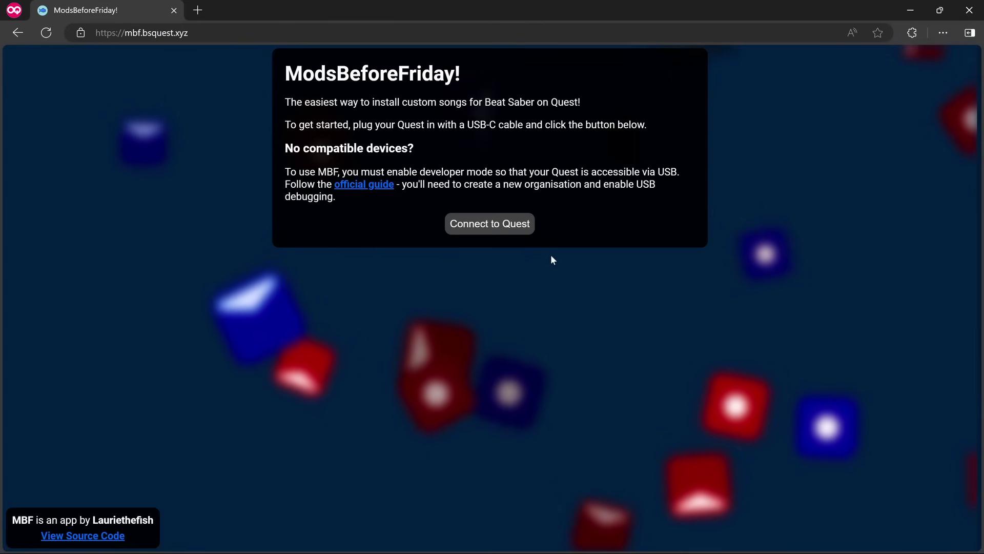
Connect ModsBeforeFriday to the paired Quest 2 and mod the Beat Saber 1.37.0 app.
click(494, 223)
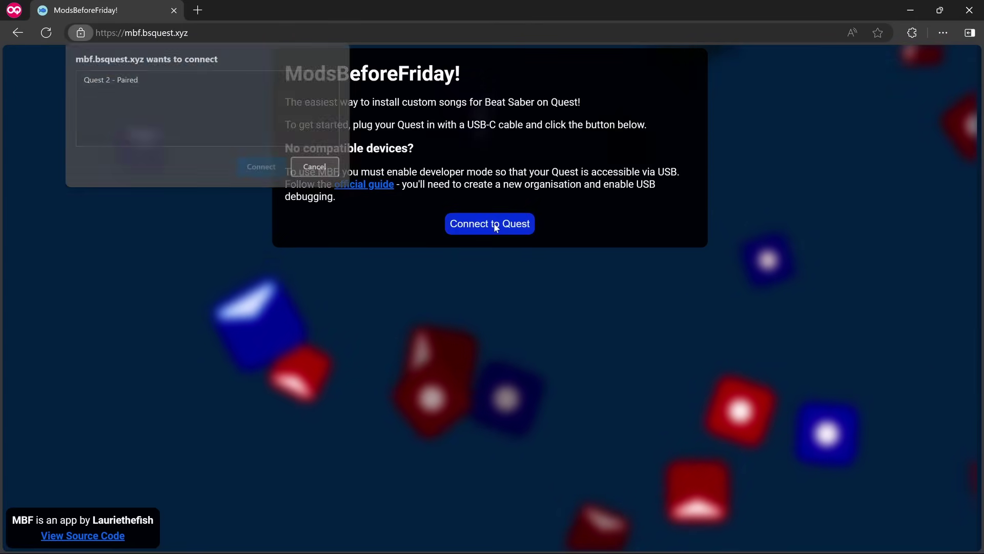
click(102, 79)
click(260, 167)
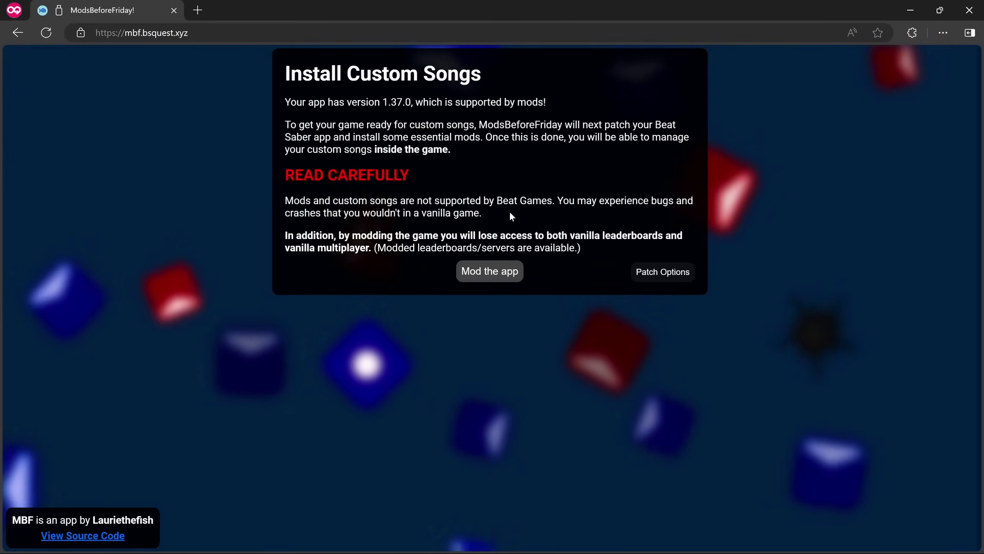
click(500, 272)
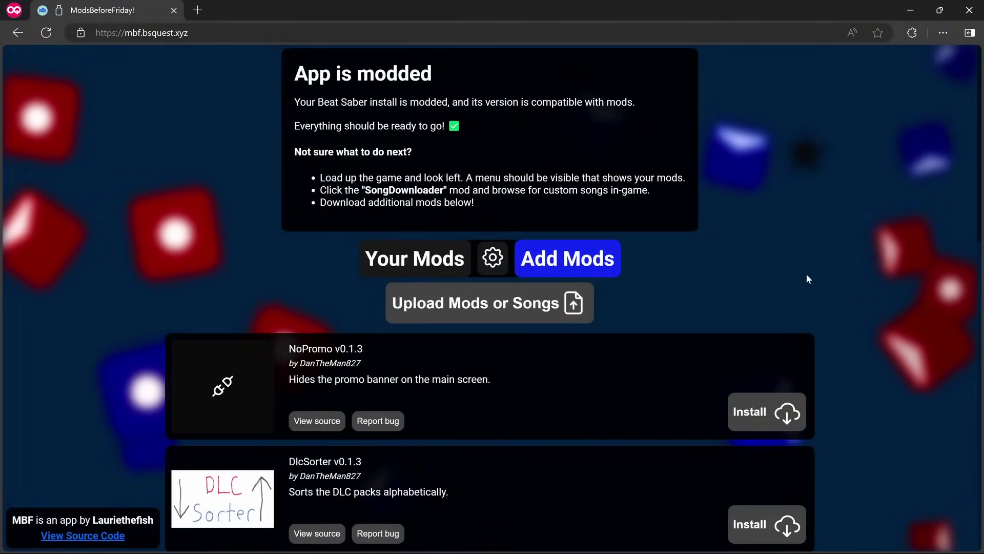
Review the list of mods installed on the newly modded Beat Saber app.
click(417, 267)
scroll(439, 306, down, 5)
scroll(441, 298, up, 5)
scroll(442, 299, up, 2)
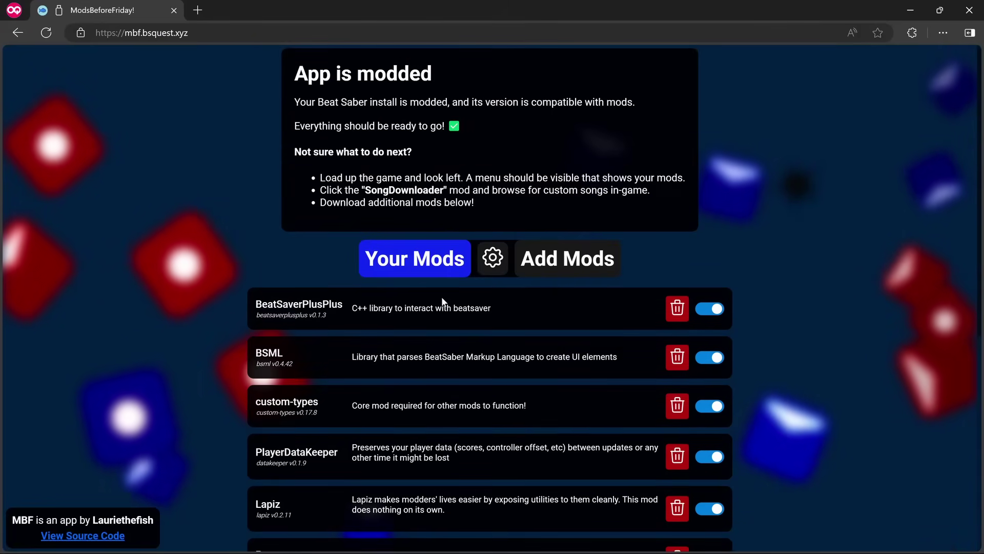
Browse the mods still available to add to the newly modded Beat Saber app, comparing their descriptions.
click(566, 262)
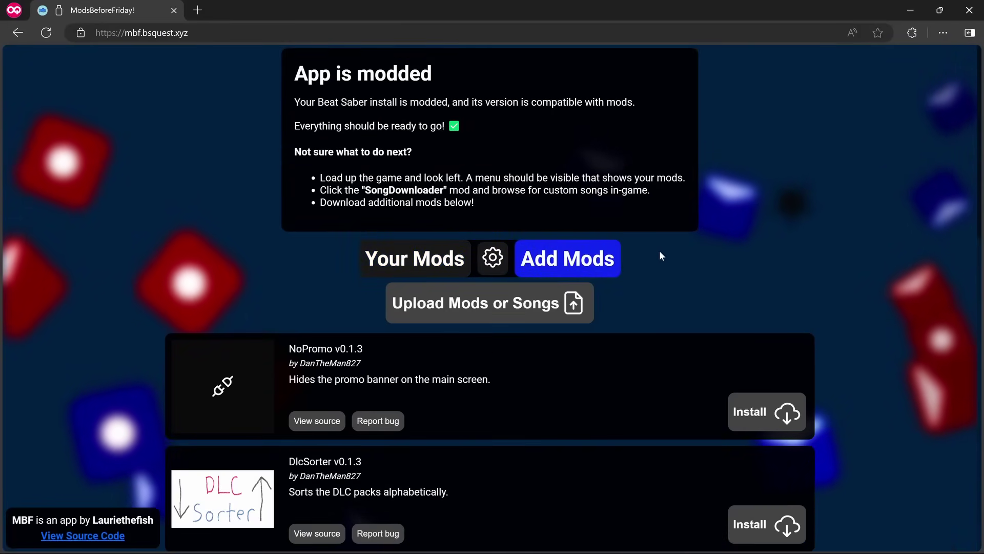
scroll(660, 252, down, 3)
scroll(660, 253, down, 6)
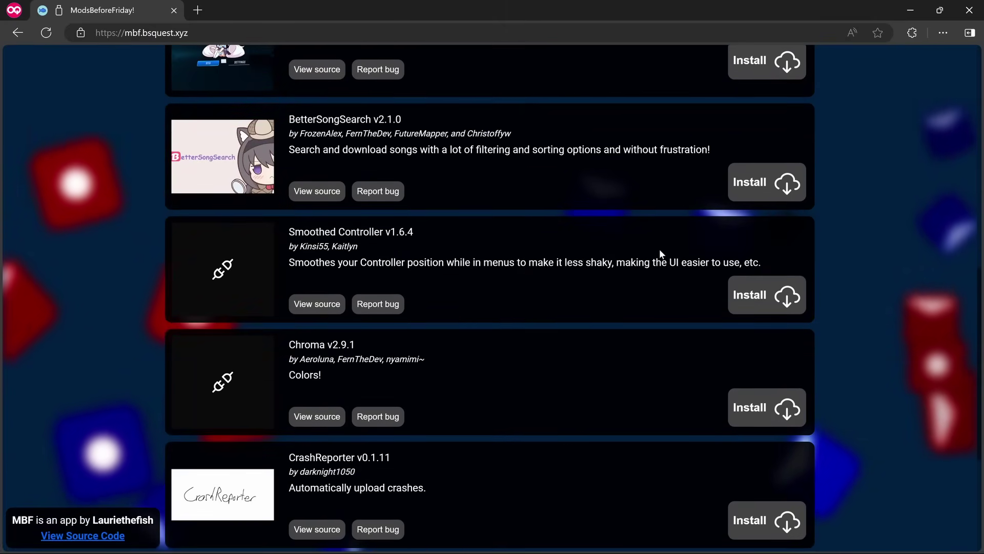
scroll(660, 248, up, 6)
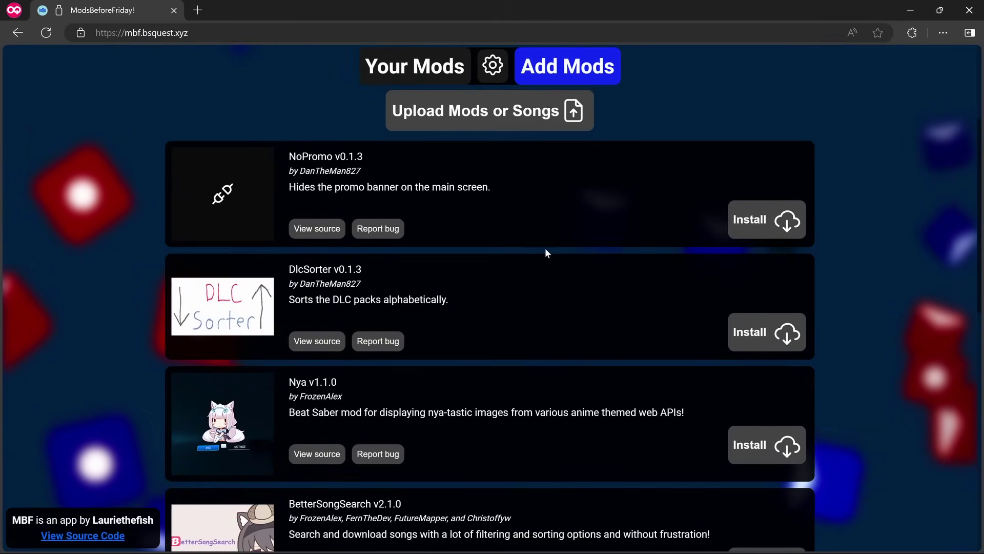
scroll(542, 245, down, 5)
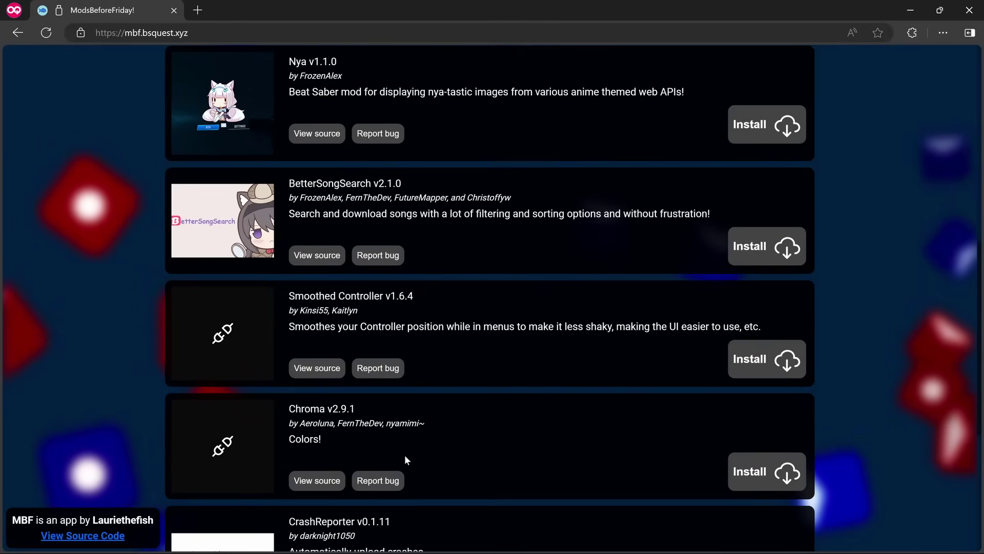
scroll(507, 431, up, 4)
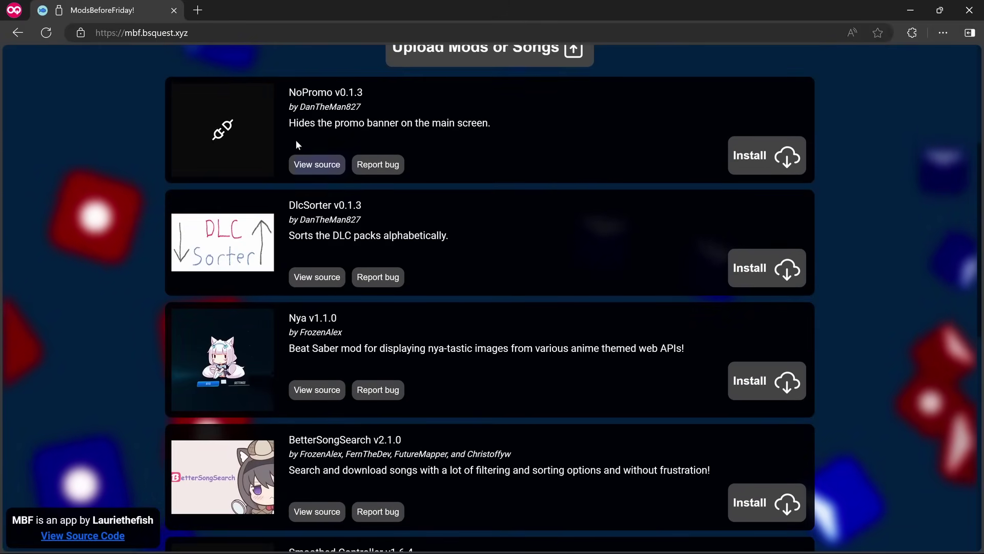
scroll(448, 189, down, 1)
scroll(469, 187, down, 2)
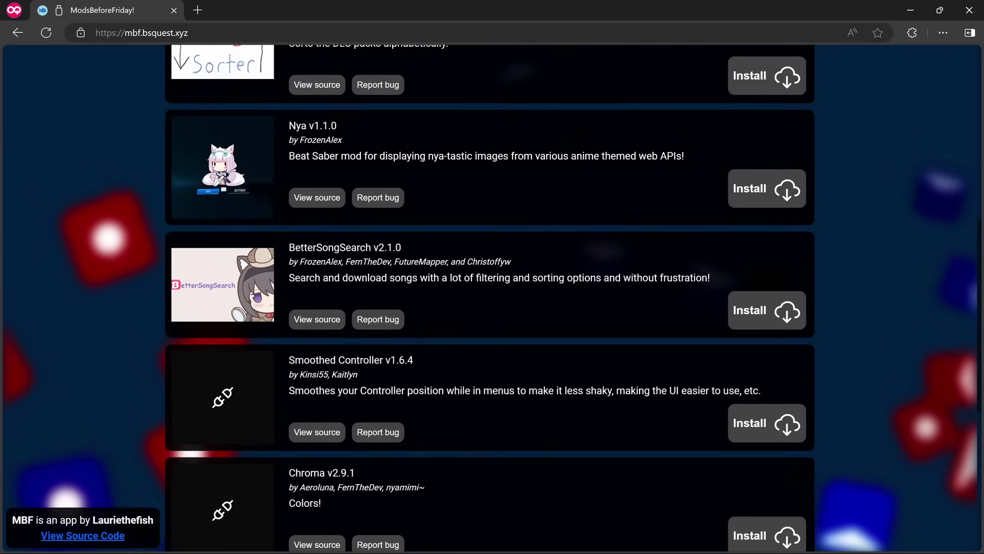
scroll(464, 254, down, 5)
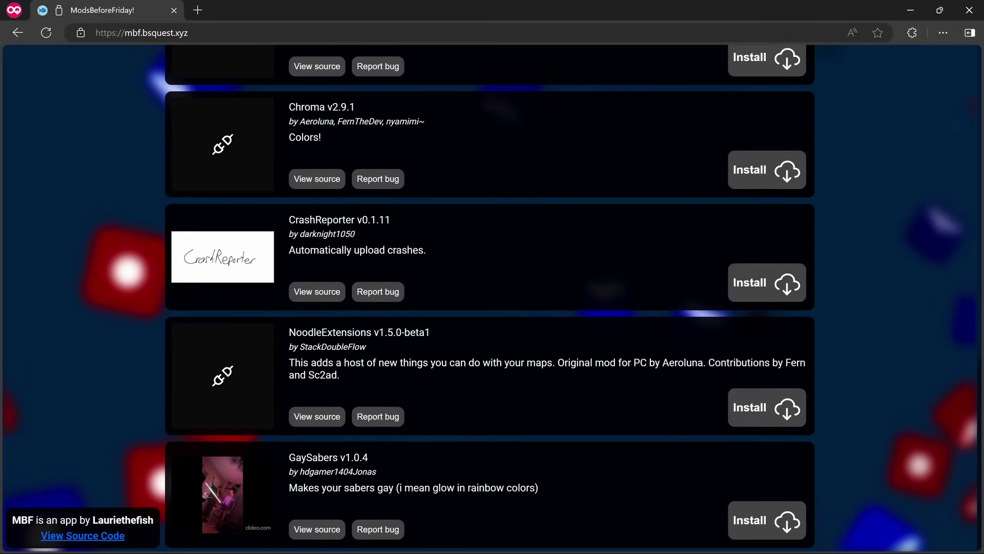
scroll(564, 357, up, 12)
scroll(564, 357, down, 3)
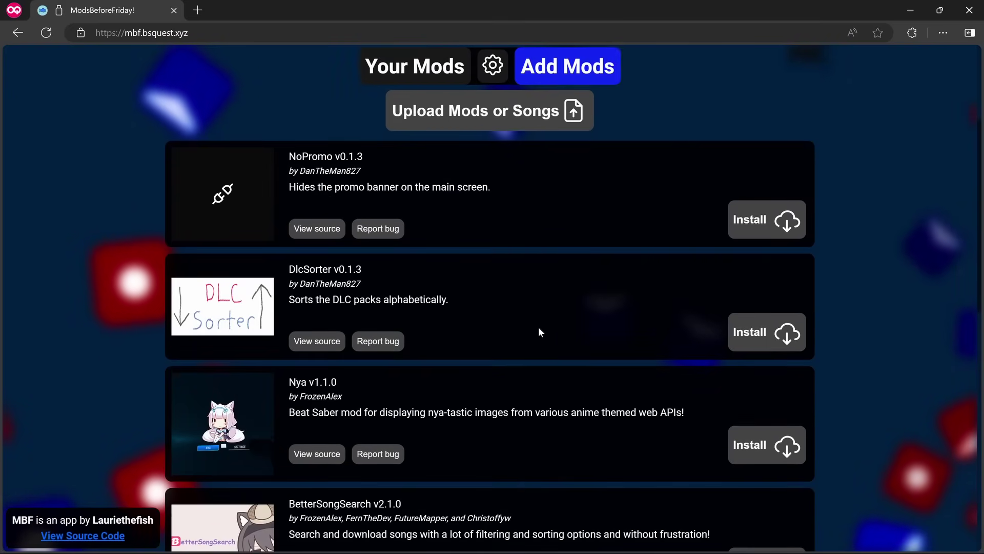
scroll(544, 305, down, 3)
scroll(535, 300, up, 3)
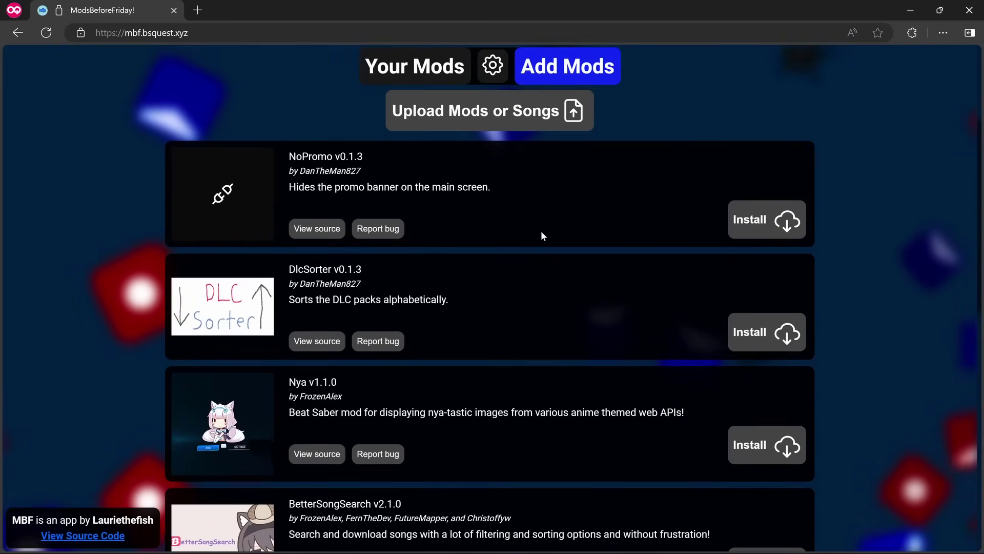
Install the BetterSongSearch v2.1.0 mod from the list of available mods.
scroll(547, 232, down, 3)
scroll(559, 237, down, 2)
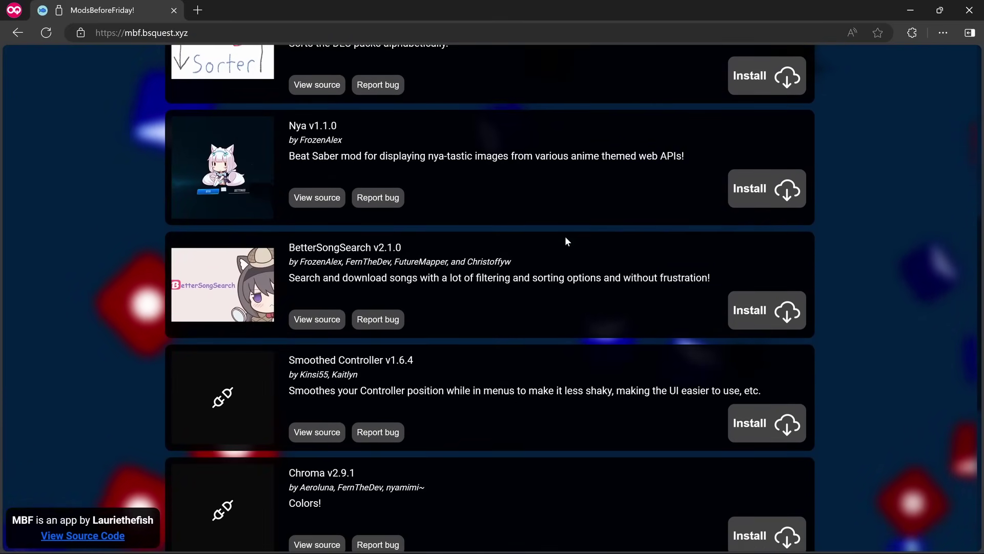
scroll(565, 236, down, 1)
click(753, 251)
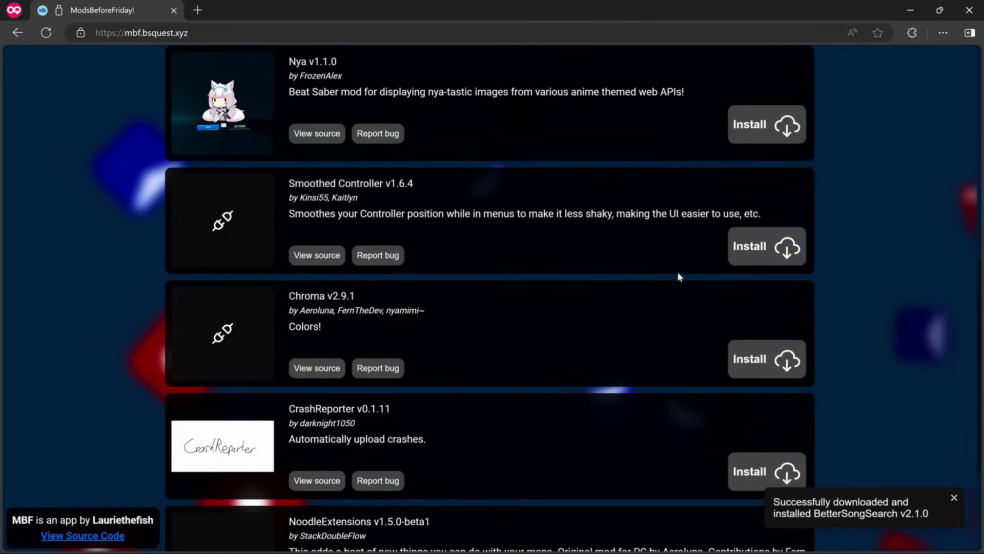
Install the Chroma v2.9.1 and NoodleExtensions v1.5.0-beta1 mods.
scroll(678, 276, down, 2)
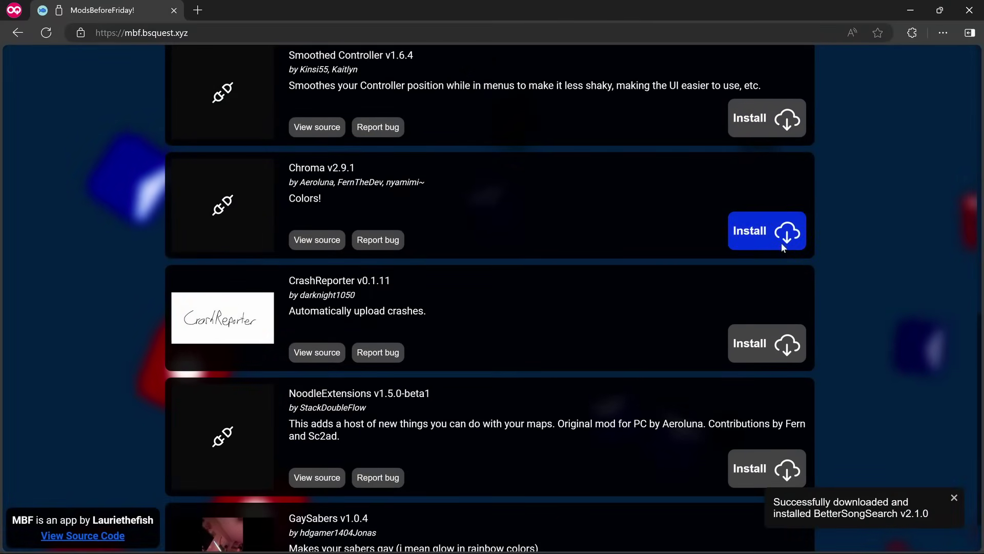
click(761, 241)
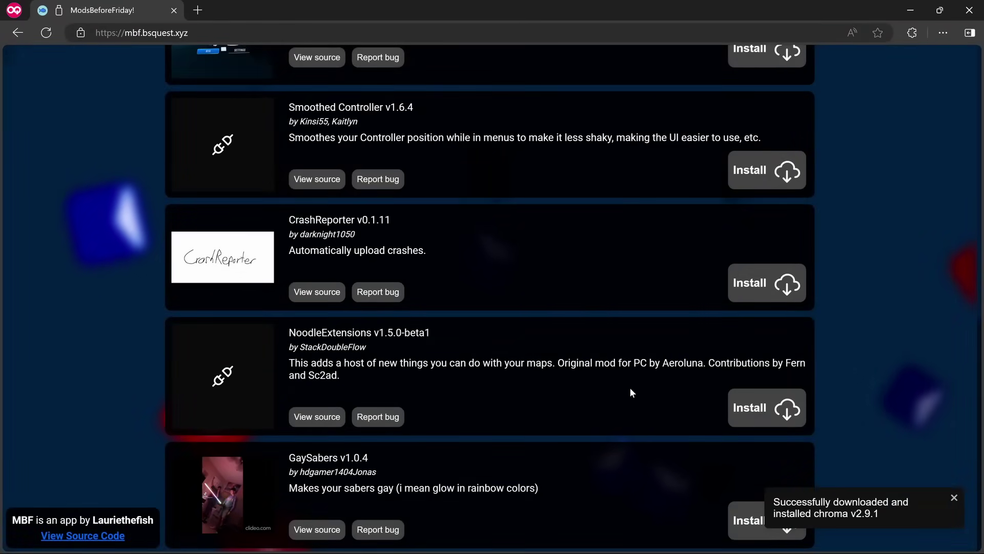
click(764, 408)
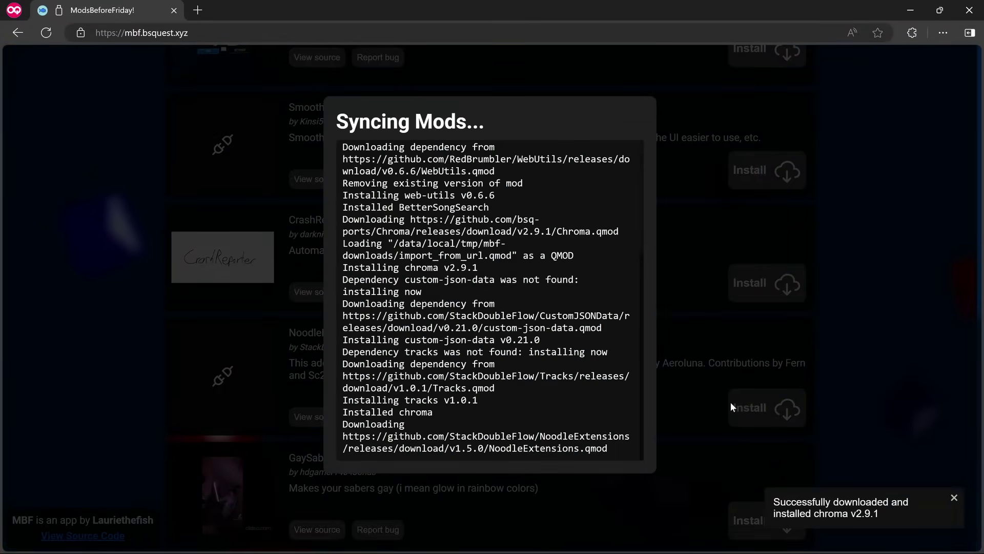
Install the NoPromo v0.1.3 mod that hides the promo banner.
scroll(623, 412, up, 3)
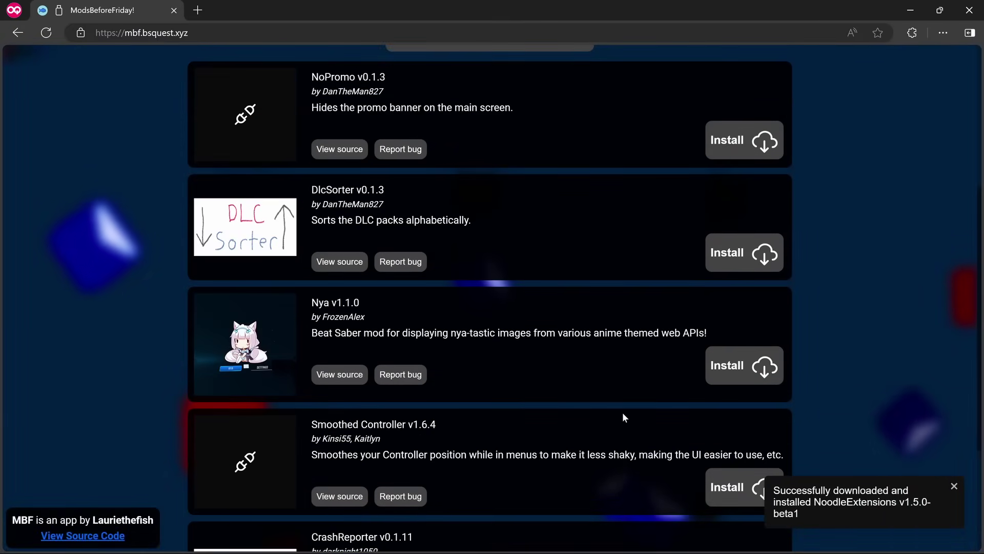
scroll(622, 412, up, 4)
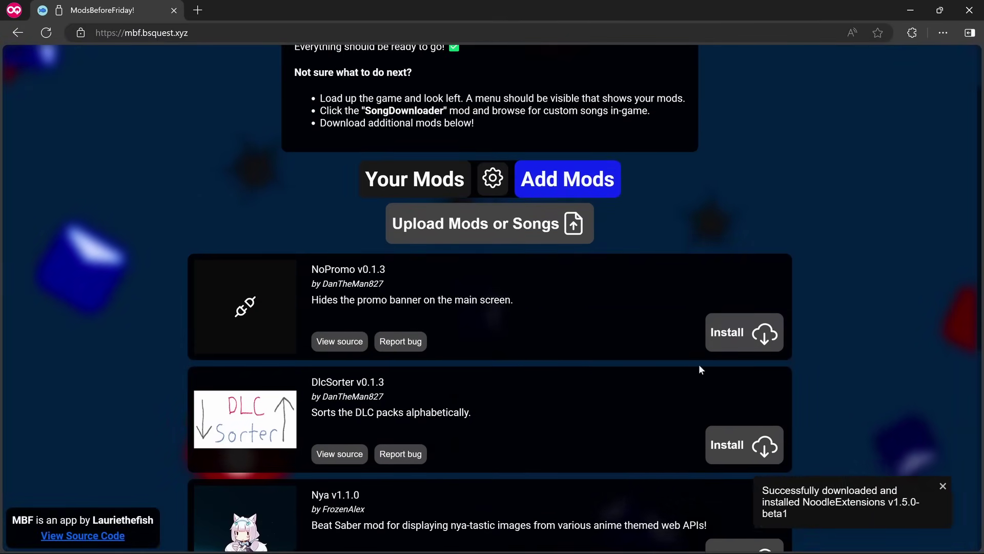
click(731, 335)
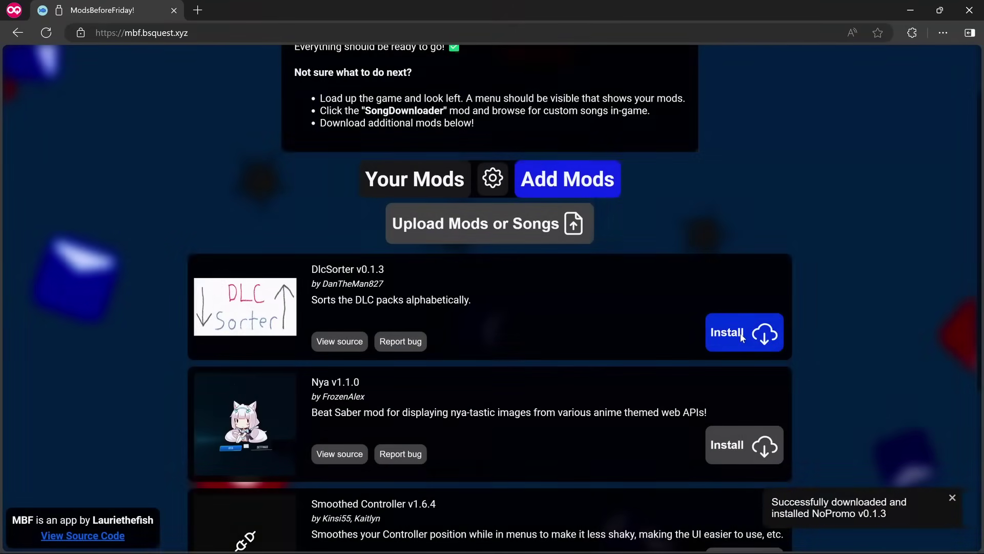
Review the full list of installed mods, plus the mod tools, ADB log and new permissions sections of the settings.
scroll(609, 360, down, 5)
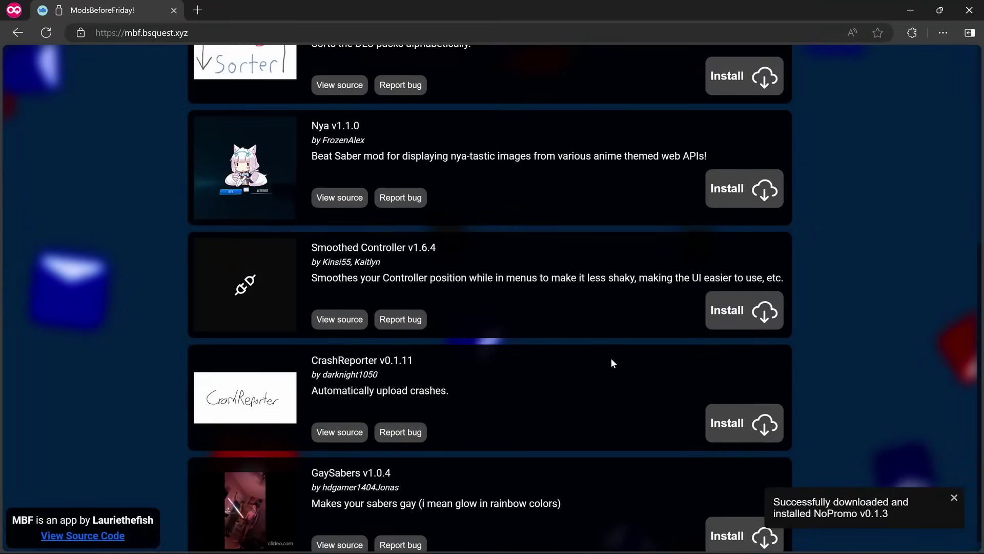
scroll(611, 357, up, 7)
click(430, 260)
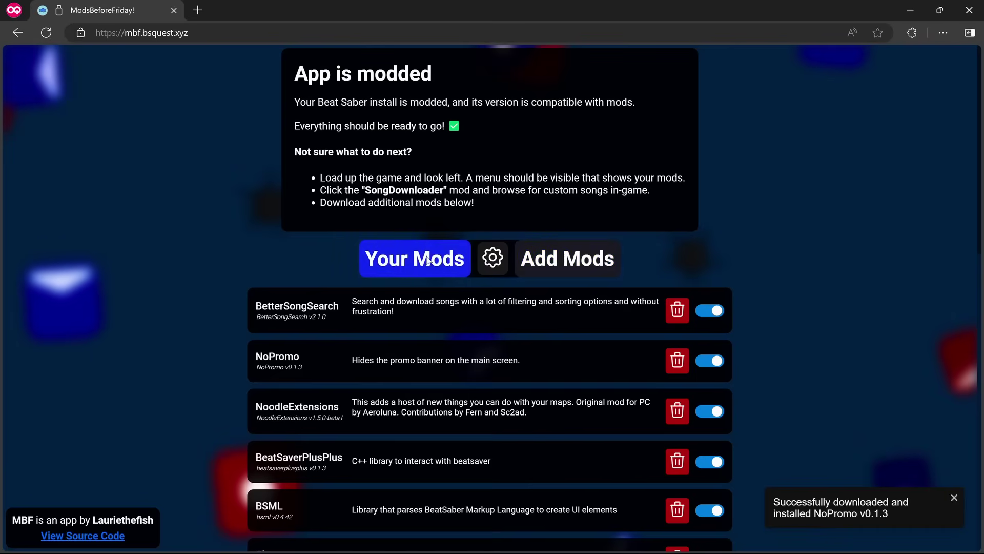
scroll(482, 320, down, 3)
scroll(361, 292, down, 12)
scroll(424, 305, up, 15)
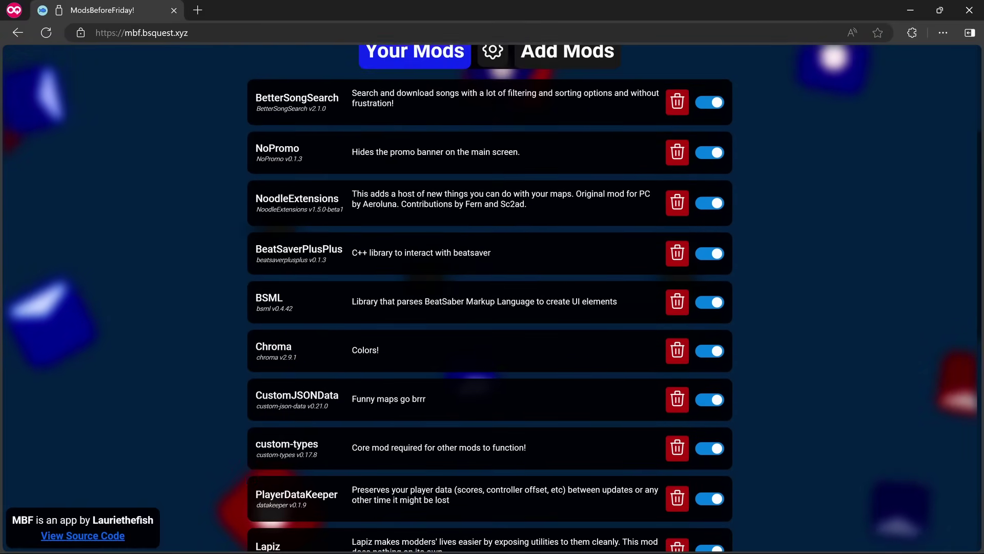
click(492, 257)
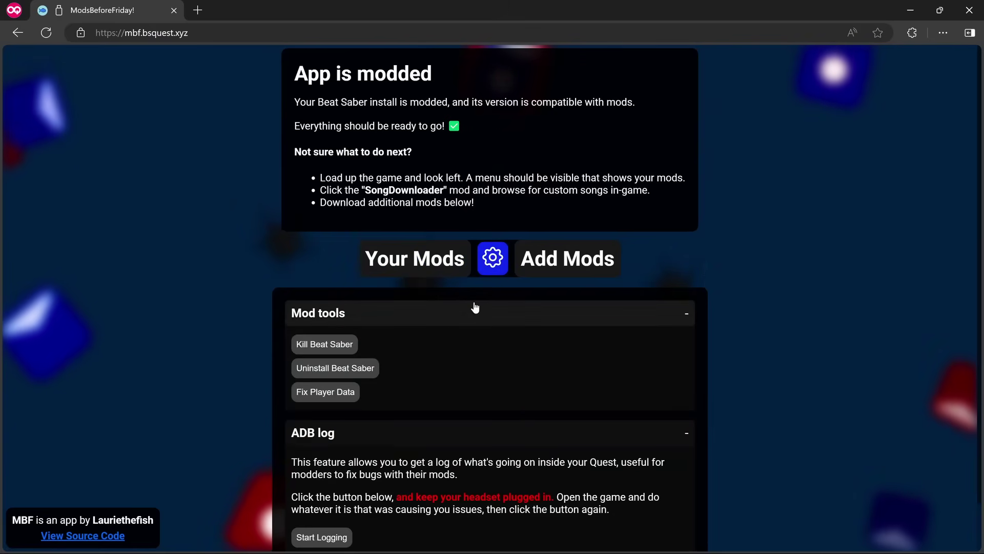
scroll(458, 292, down, 1)
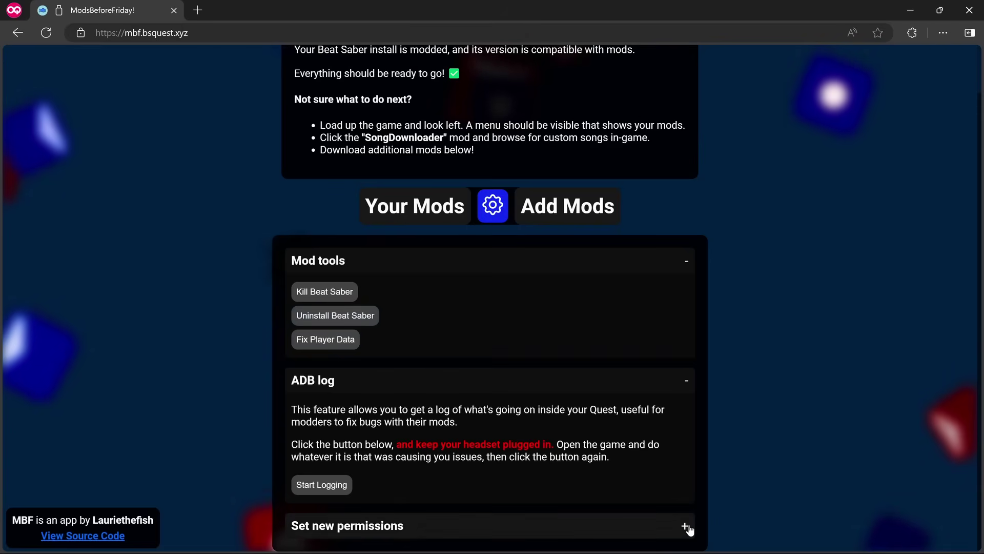
scroll(619, 457, down, 4)
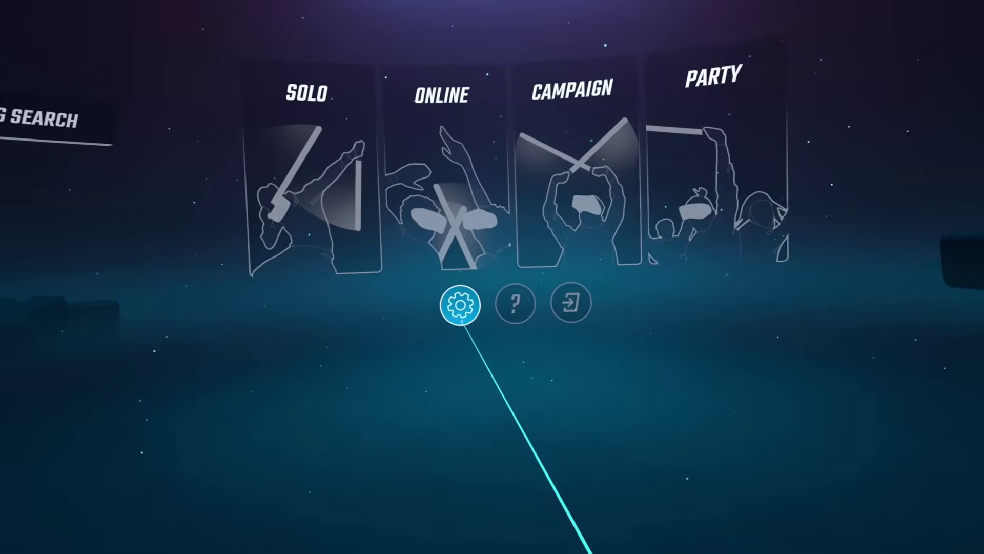
In Beat Saber on the headset, examine the mod settings for Playlist Core, Chroma and Noodle Extensions, and return to the main menu.
click(447, 336)
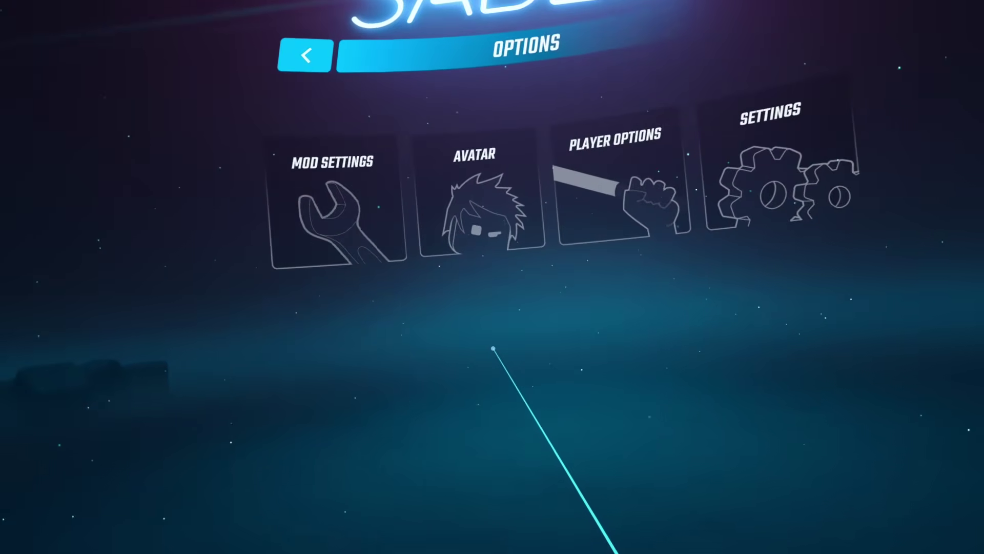
click(320, 231)
click(339, 182)
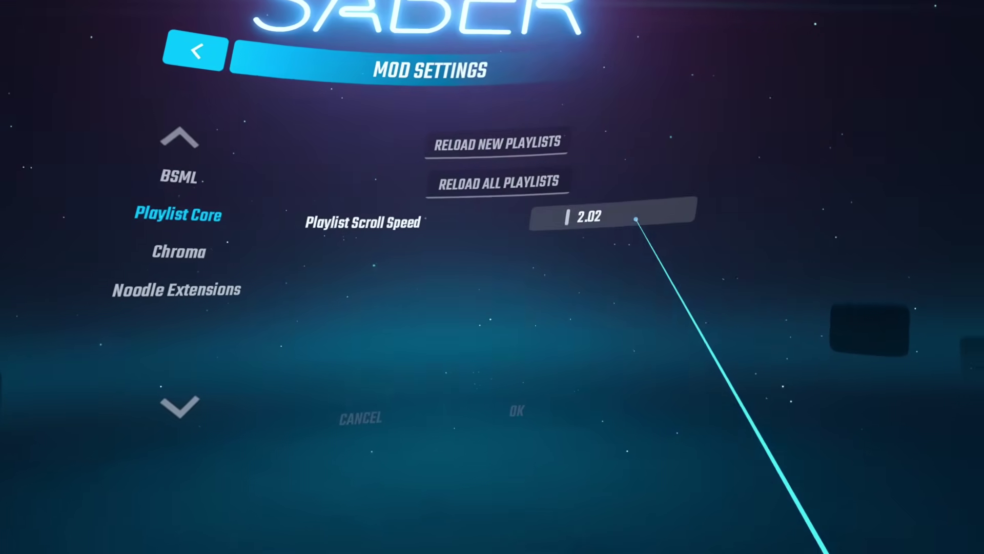
click(356, 253)
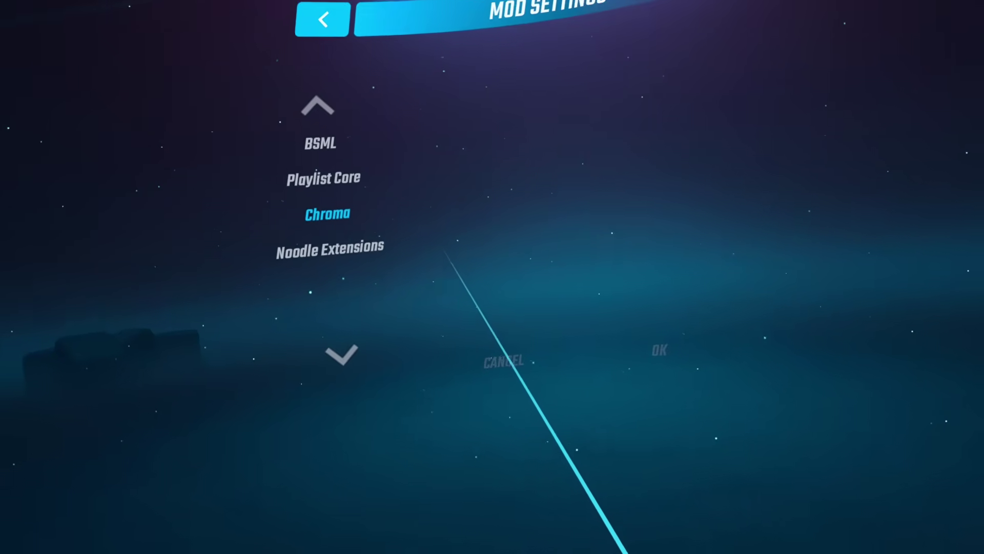
click(359, 257)
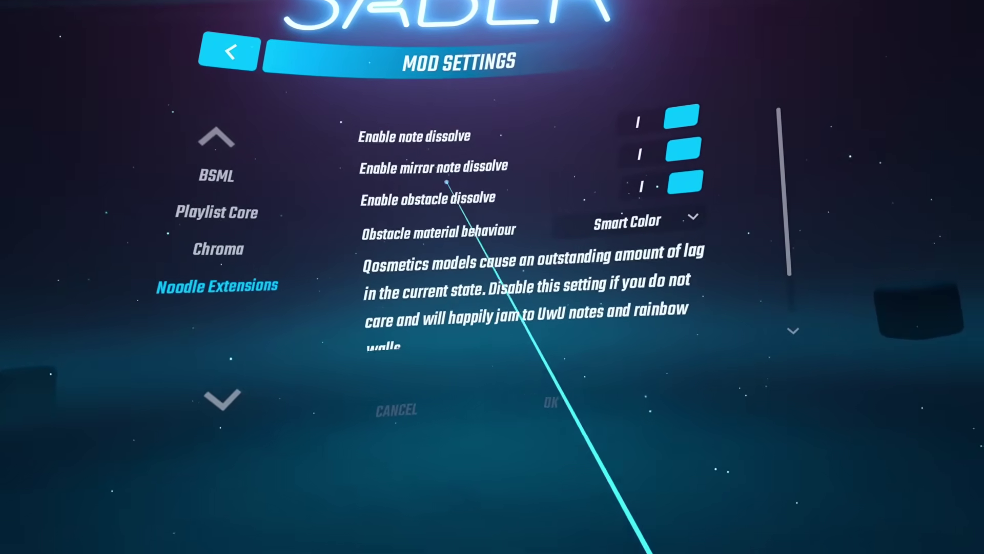
click(698, 316)
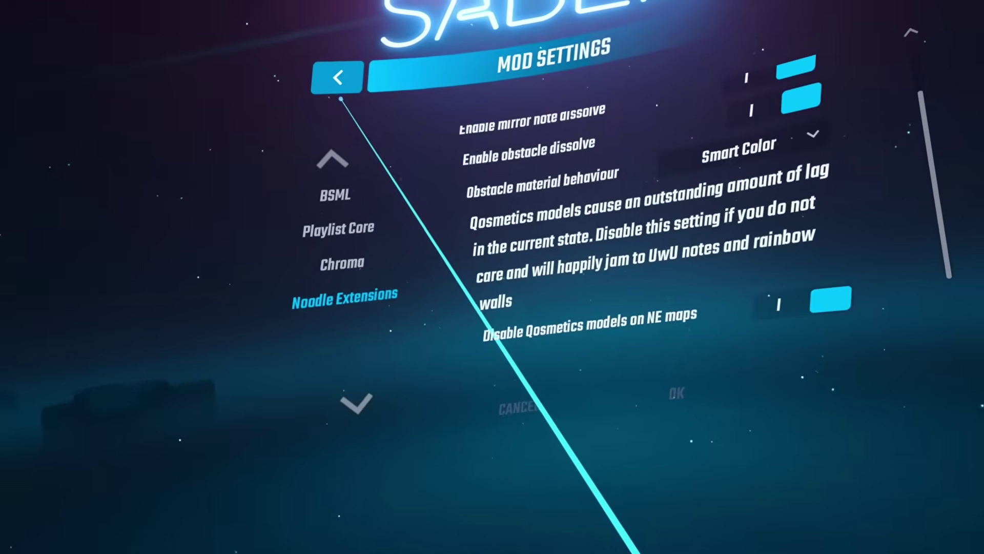
click(336, 92)
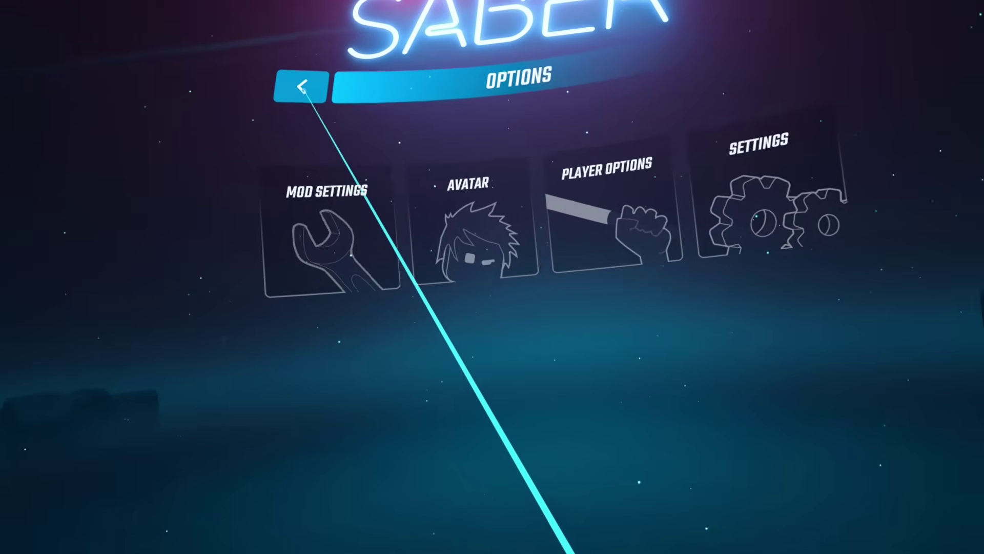
click(308, 92)
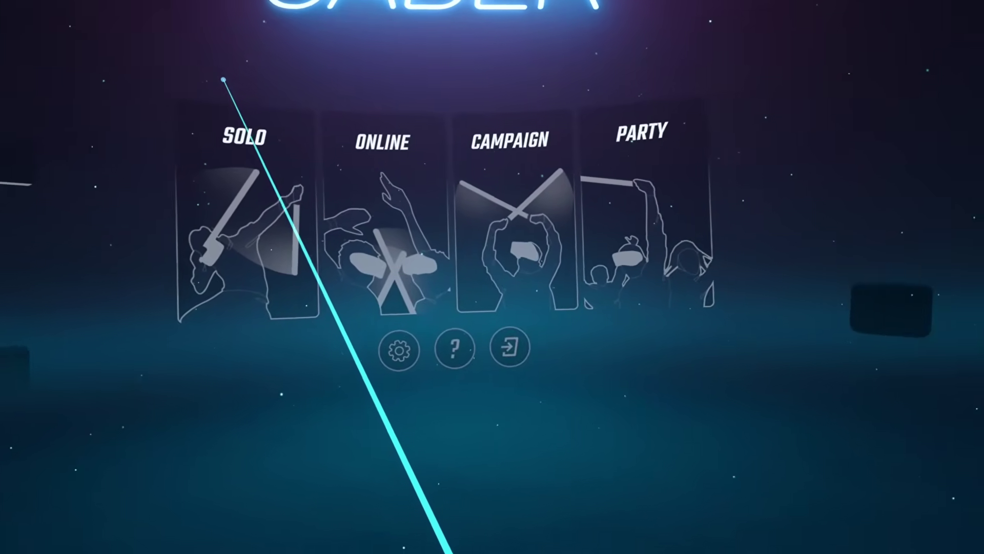